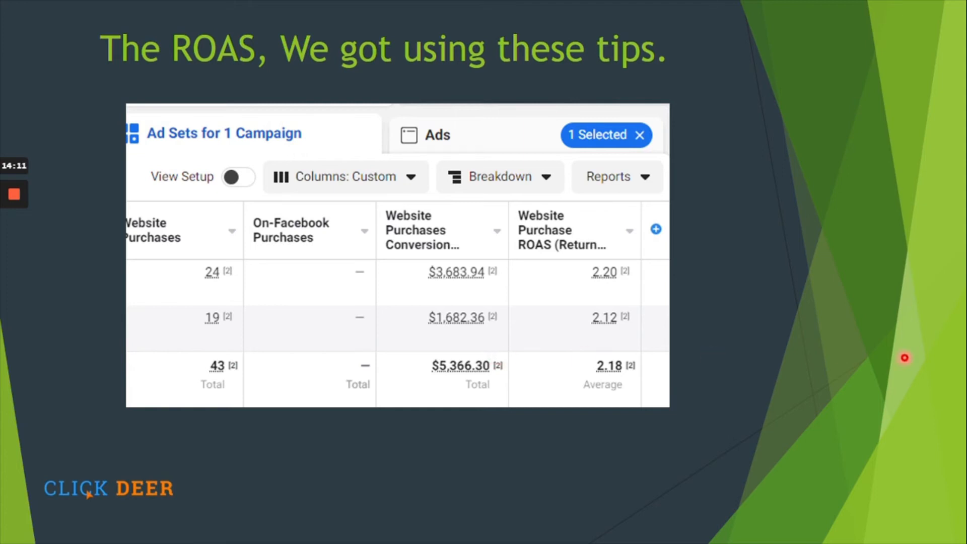
{"action": "key", "text": "Right"}
{"action": "key", "text": "Left"}
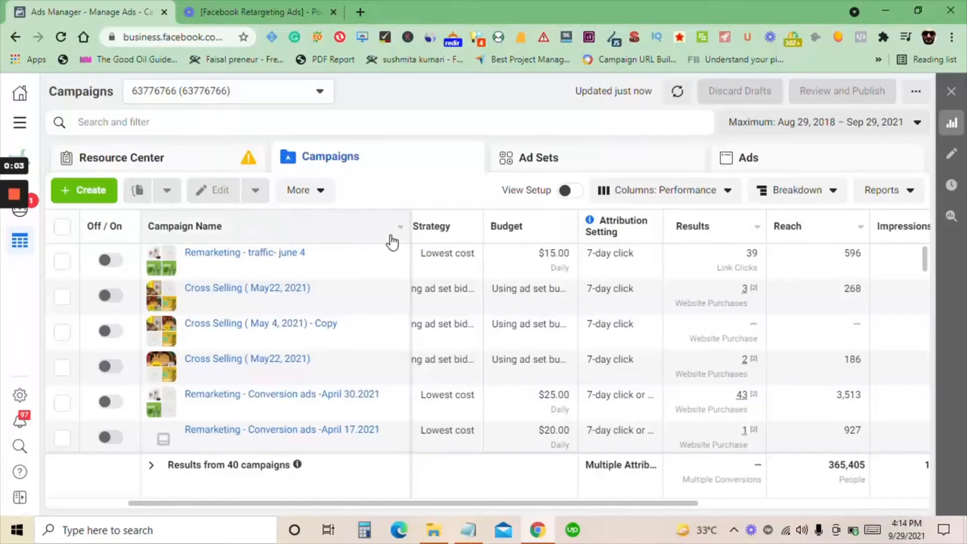
- Create a new campaign with the Conversions objective
{"action": "left_click", "coordinate": [90, 204]}
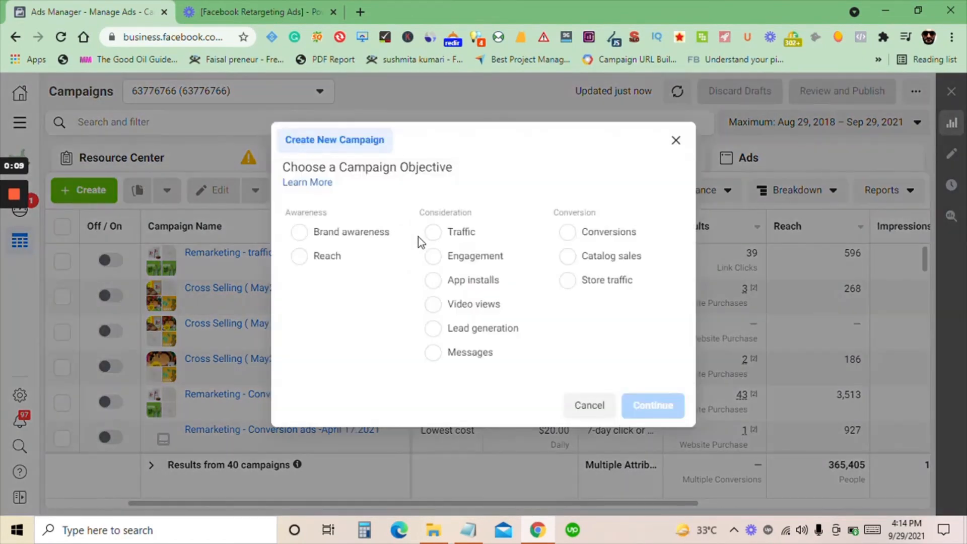
{"action": "left_click", "coordinate": [593, 236]}
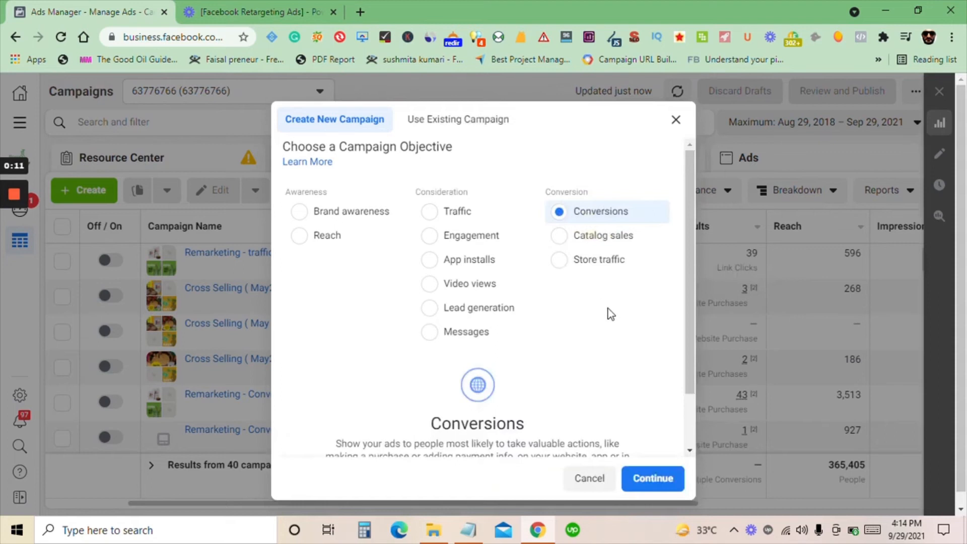
{"action": "scroll", "coordinate": [608, 309], "scroll_direction": "down", "scroll_amount": 2}
{"action": "scroll", "coordinate": [593, 335], "scroll_direction": "down", "scroll_amount": 1}
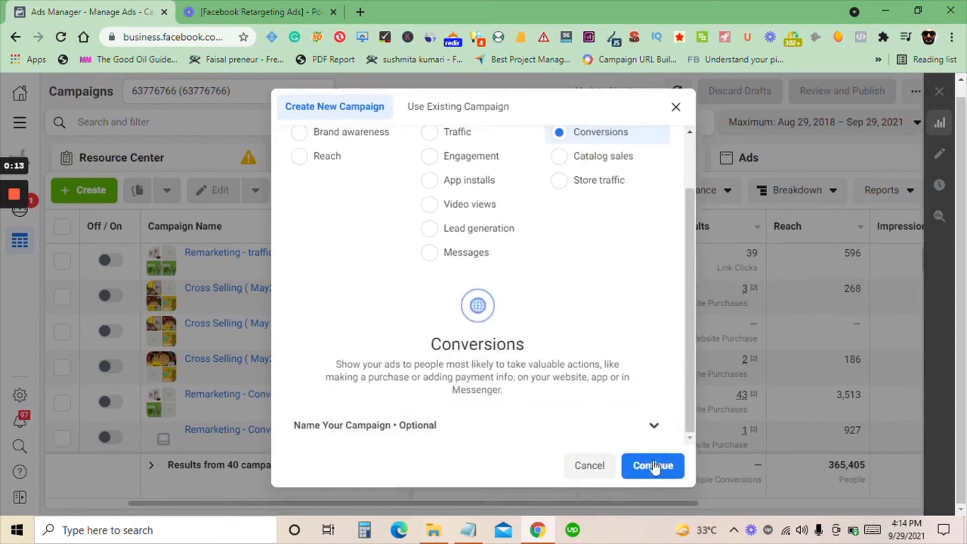
{"action": "scroll", "coordinate": [601, 290], "scroll_direction": "up", "scroll_amount": 2}
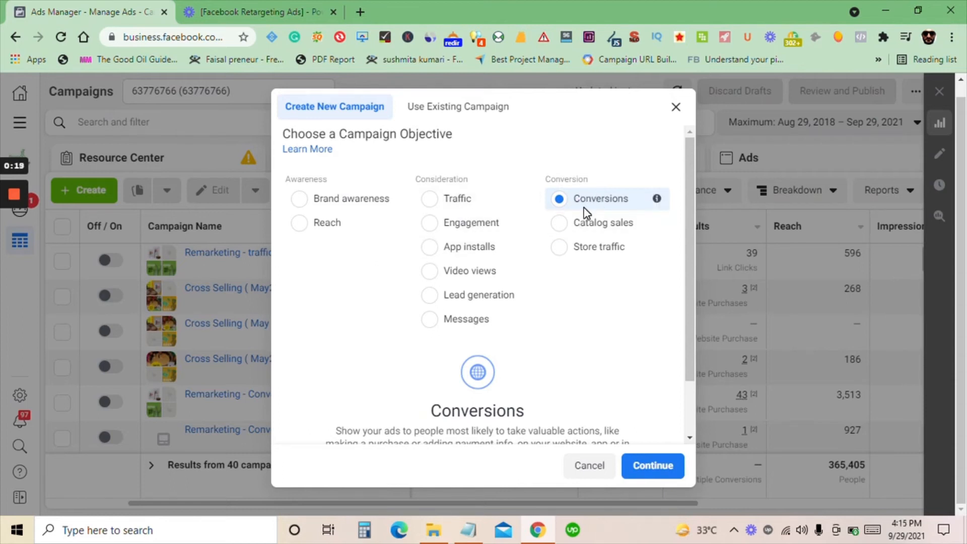
{"action": "scroll", "coordinate": [583, 292], "scroll_direction": "down", "scroll_amount": 2}
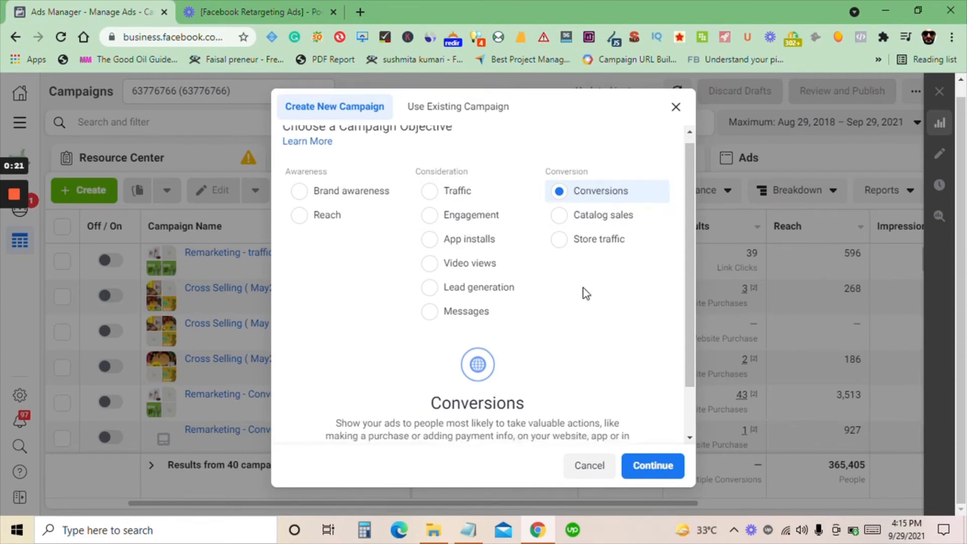
{"action": "left_click", "coordinate": [650, 468]}
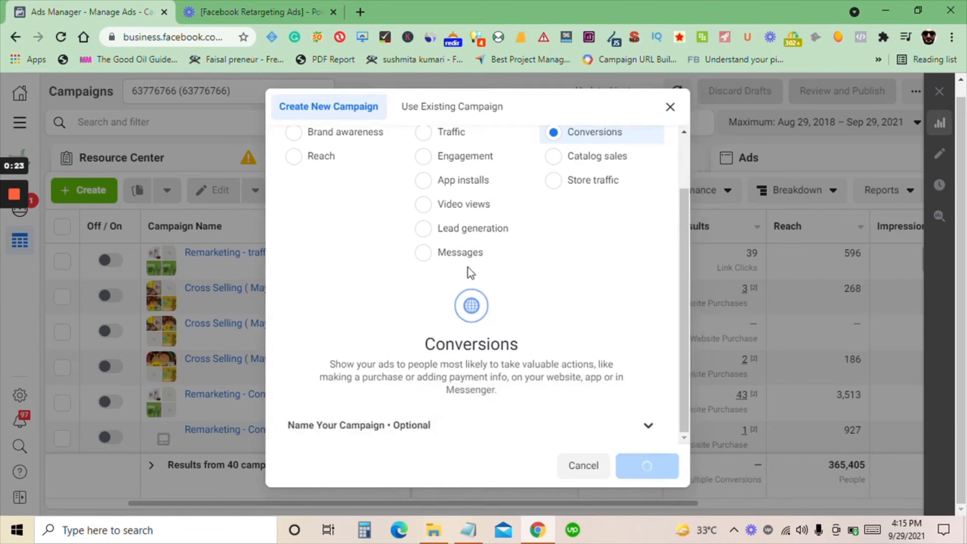
{"action": "mouse_move", "coordinate": [520, 252]}
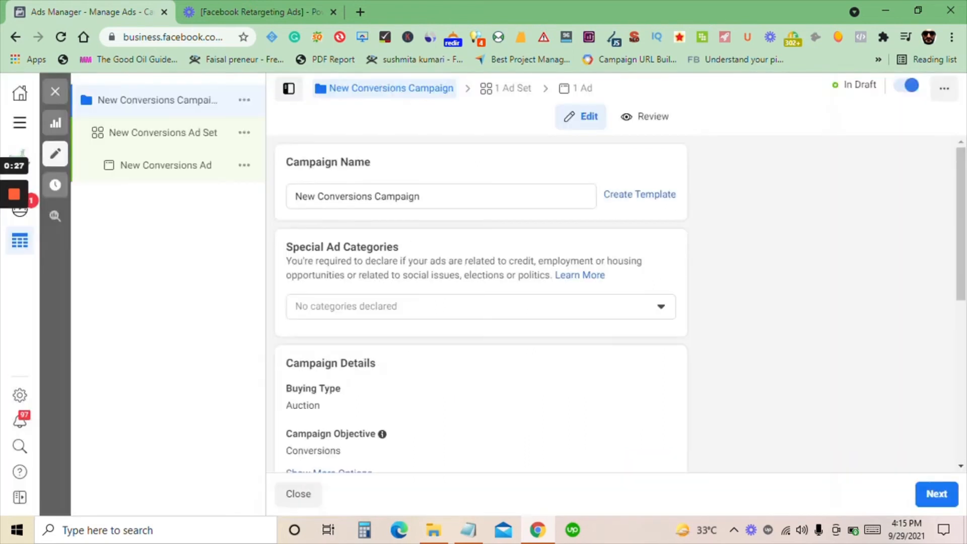
{"action": "left_click", "coordinate": [373, 197]}
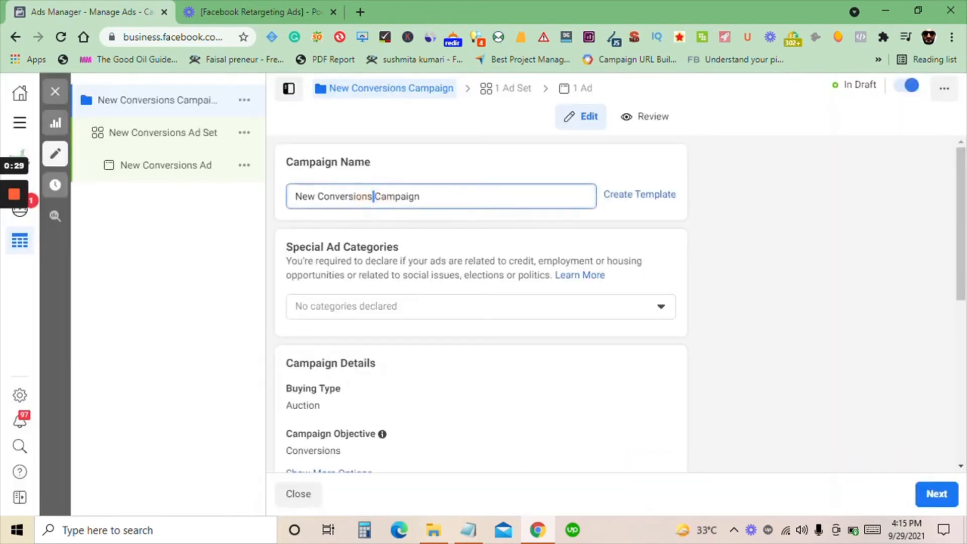
{"action": "left_click_drag", "start_coordinate": [420, 197], "coordinate": [279, 198]}
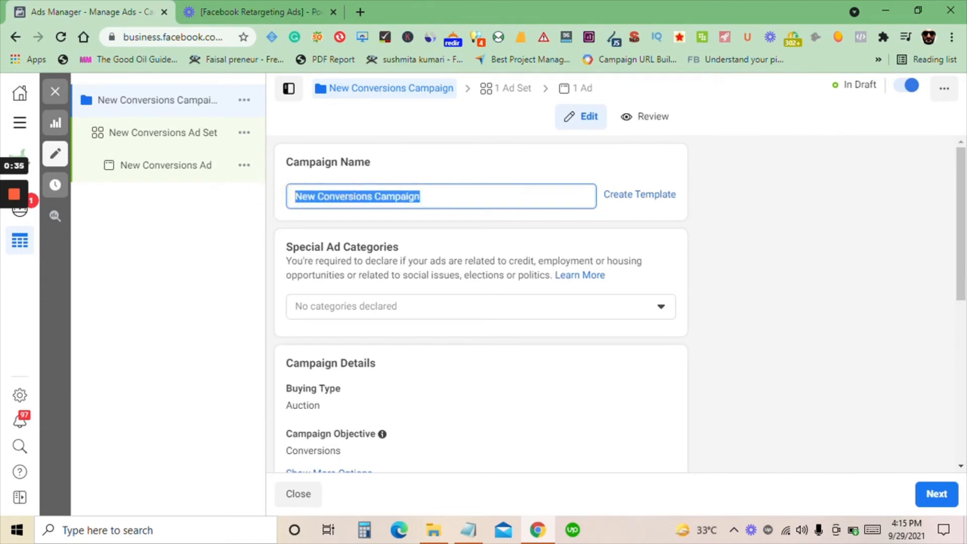
{"action": "left_click", "coordinate": [234, 251]}
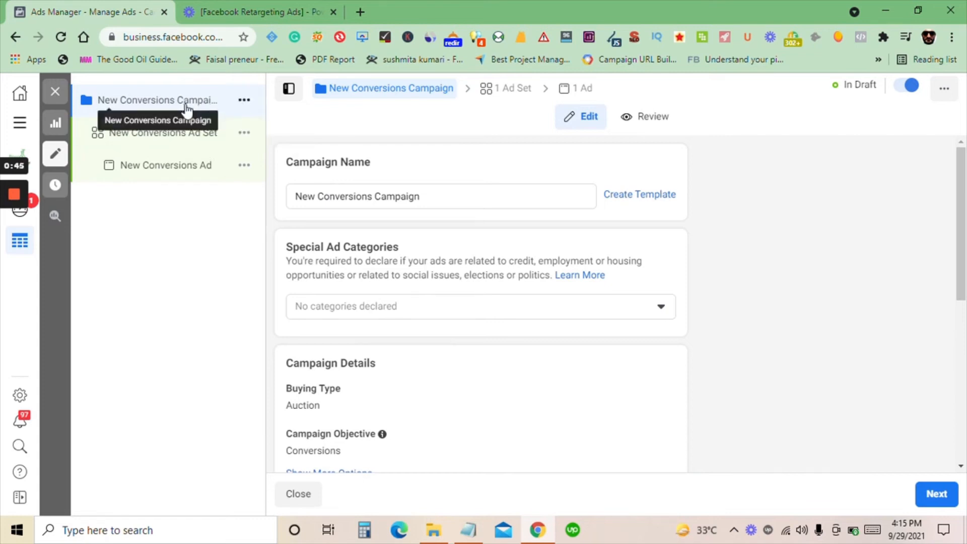
- Rename the new conversions campaign as "3 days visitors (29.9)"
{"action": "scroll", "coordinate": [428, 258], "scroll_direction": "down", "scroll_amount": 7}
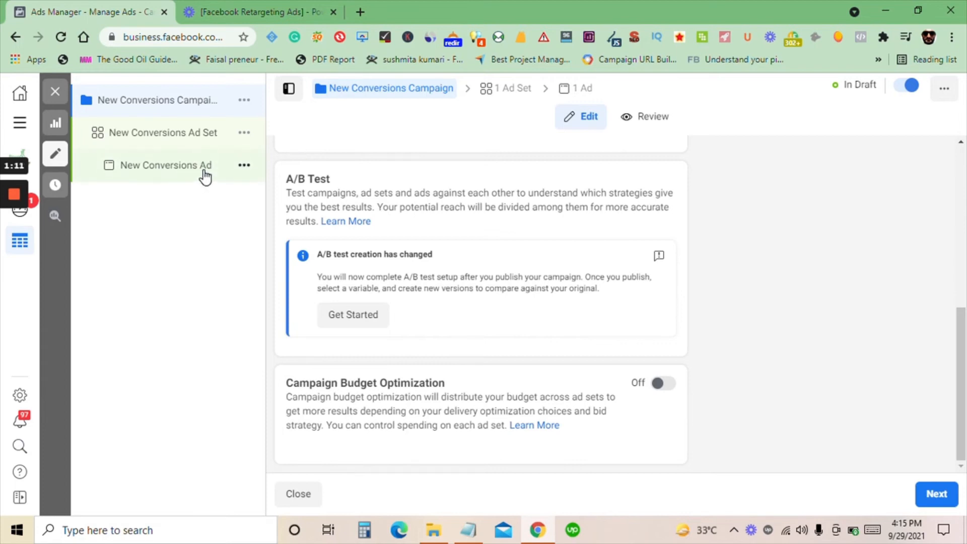
{"action": "scroll", "coordinate": [380, 174], "scroll_direction": "up", "scroll_amount": 5}
{"action": "left_click", "coordinate": [194, 103]}
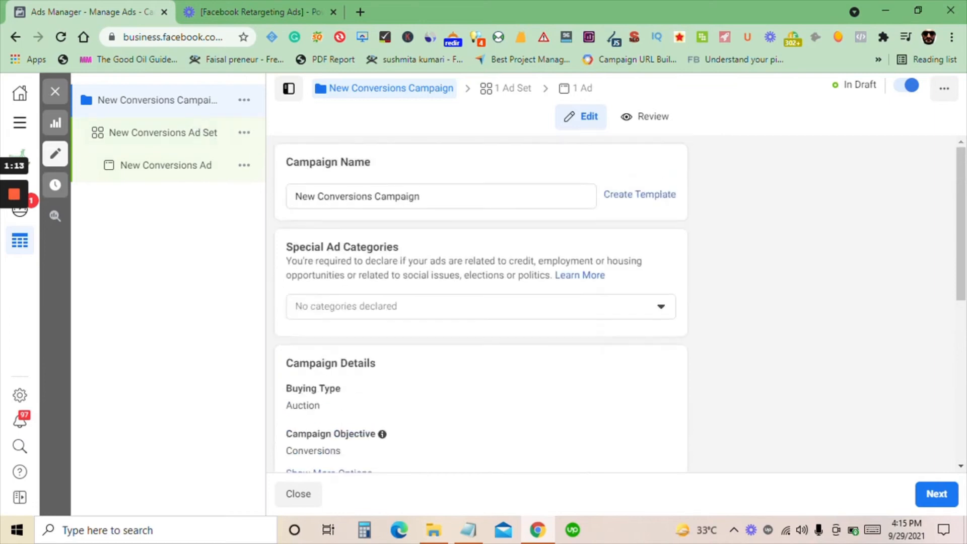
{"action": "triple_click", "coordinate": [367, 197]}
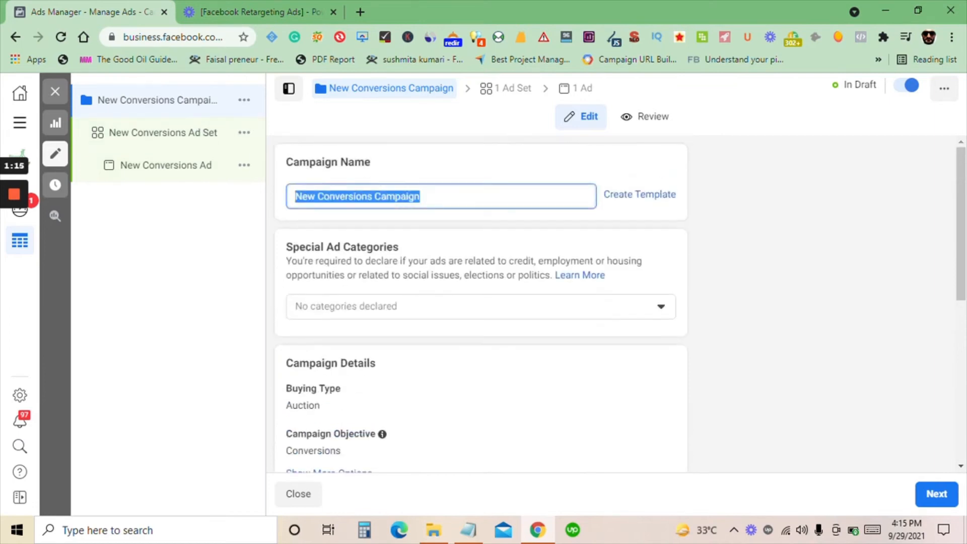
{"action": "type", "text": "3"}
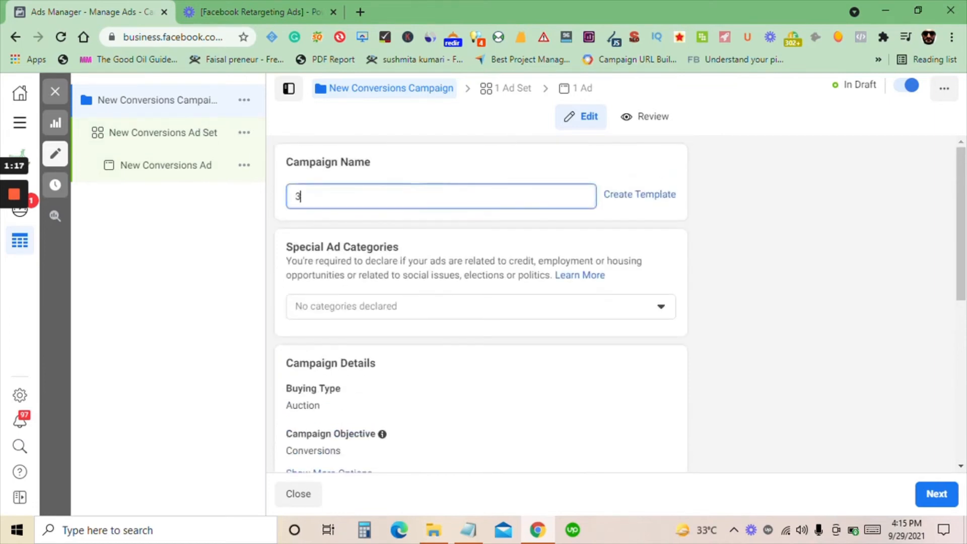
{"action": "type", "text": " days visitors"}
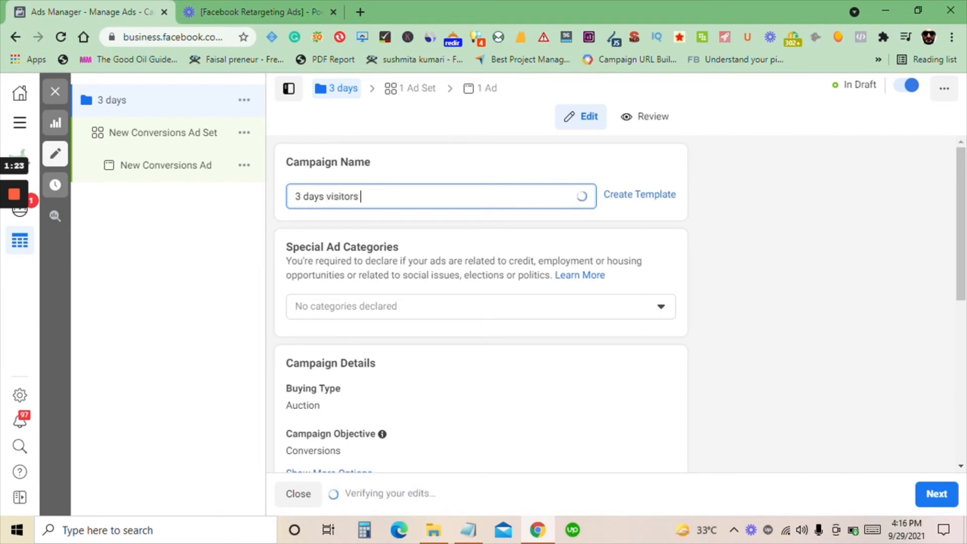
{"action": "type", "text": " ("}
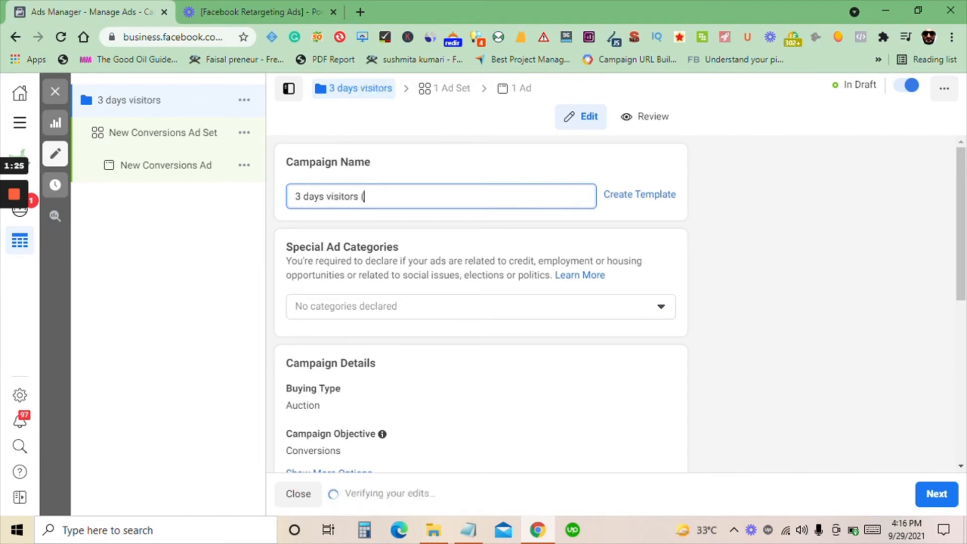
{"action": "type", "text": "2*"}
{"action": "key", "text": "BackSpace"}
{"action": "type", "text": "9"}
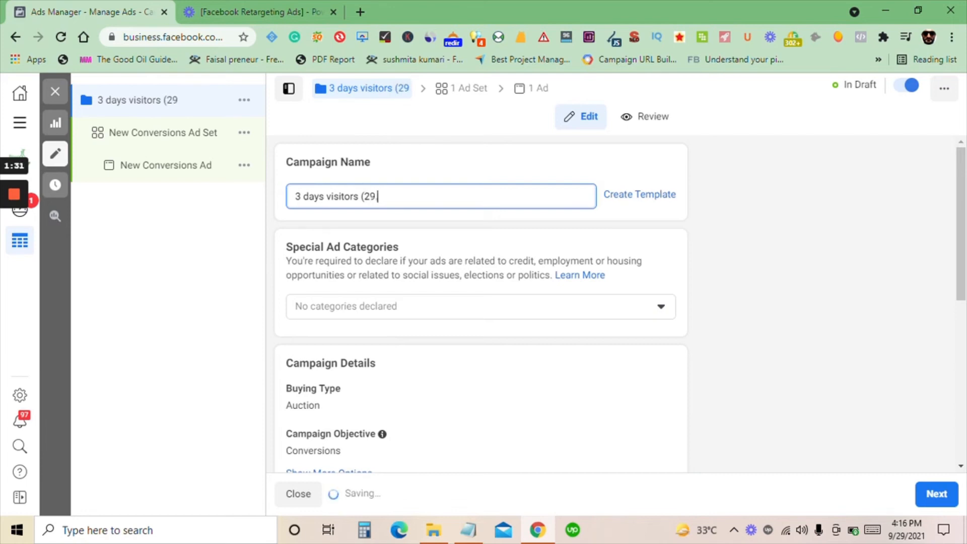
{"action": "type", "text": "."}
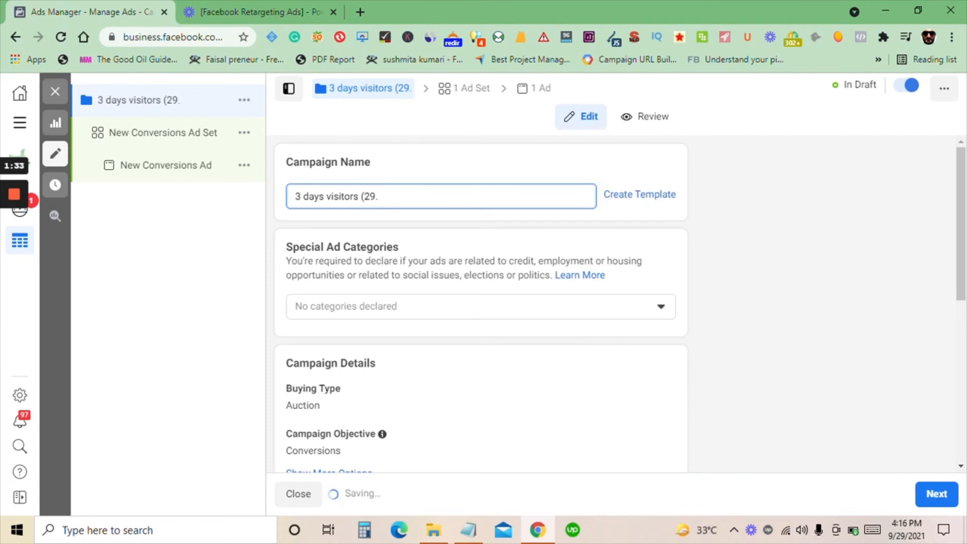
{"action": "type", "text": "9"}
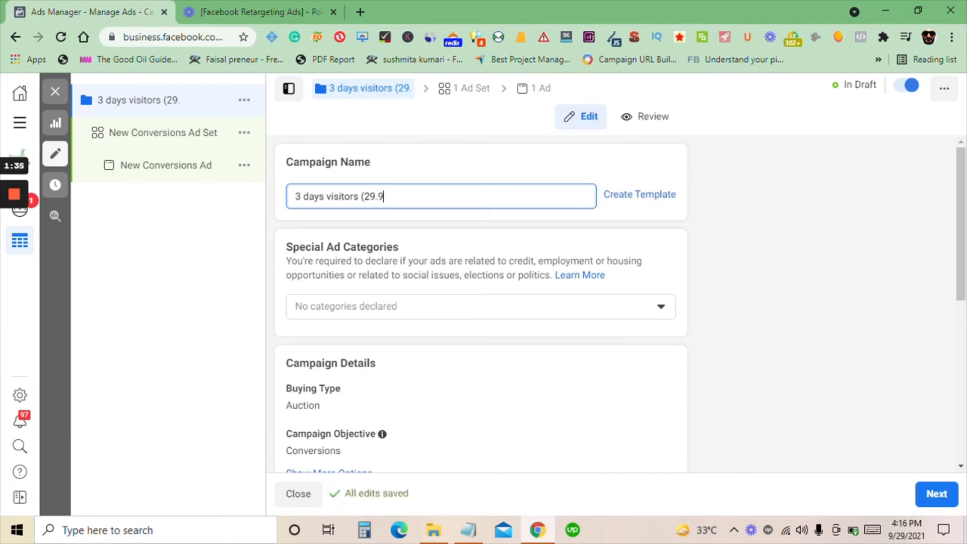
{"action": "type", "text": ")"}
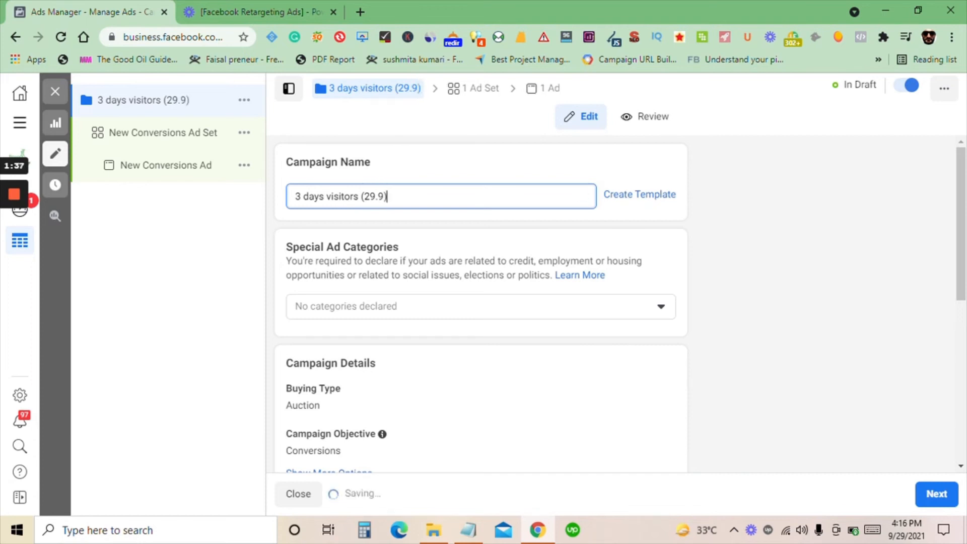
- Review the campaign's special ad categories, campaign details, A/B test and Campaign Budget Optimization settings
{"action": "scroll", "coordinate": [399, 236], "scroll_direction": "down", "scroll_amount": 3}
{"action": "scroll", "coordinate": [403, 237], "scroll_direction": "up", "scroll_amount": 3}
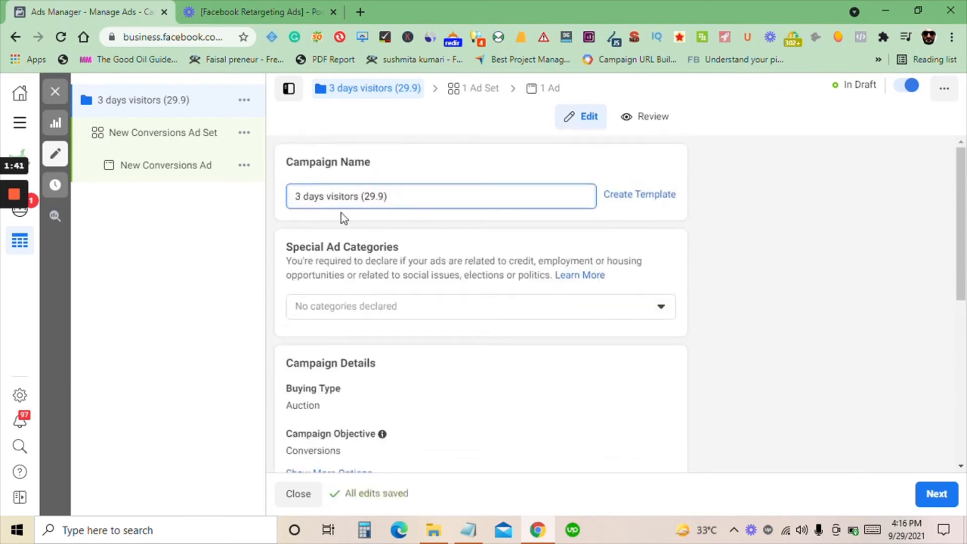
{"action": "scroll", "coordinate": [514, 291], "scroll_direction": "down", "scroll_amount": 3}
{"action": "scroll", "coordinate": [464, 269], "scroll_direction": "up", "scroll_amount": 3}
{"action": "scroll", "coordinate": [517, 260], "scroll_direction": "down", "scroll_amount": 2}
{"action": "scroll", "coordinate": [519, 261], "scroll_direction": "down", "scroll_amount": 6}
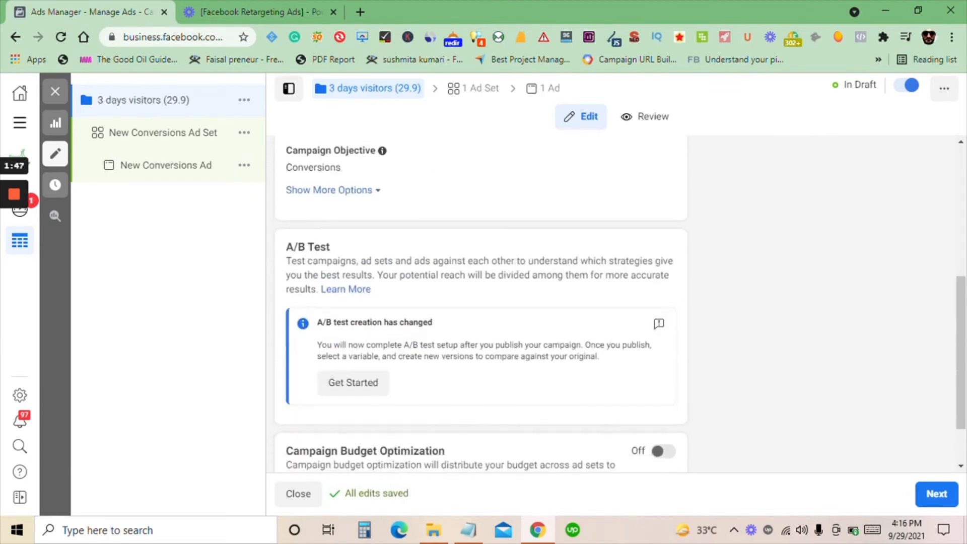
{"action": "scroll", "coordinate": [591, 272], "scroll_direction": "up", "scroll_amount": 4}
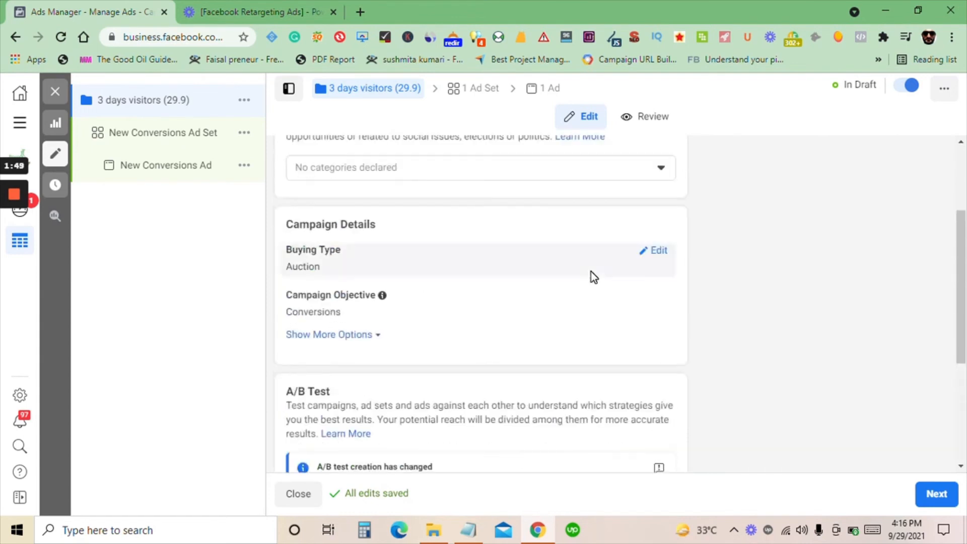
{"action": "scroll", "coordinate": [437, 323], "scroll_direction": "down", "scroll_amount": 4}
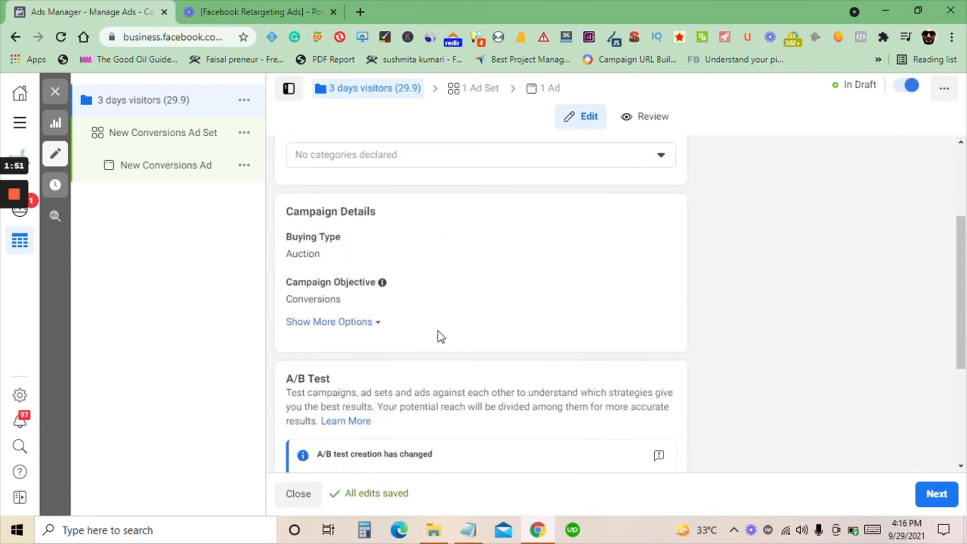
{"action": "scroll", "coordinate": [429, 343], "scroll_direction": "down", "scroll_amount": 2}
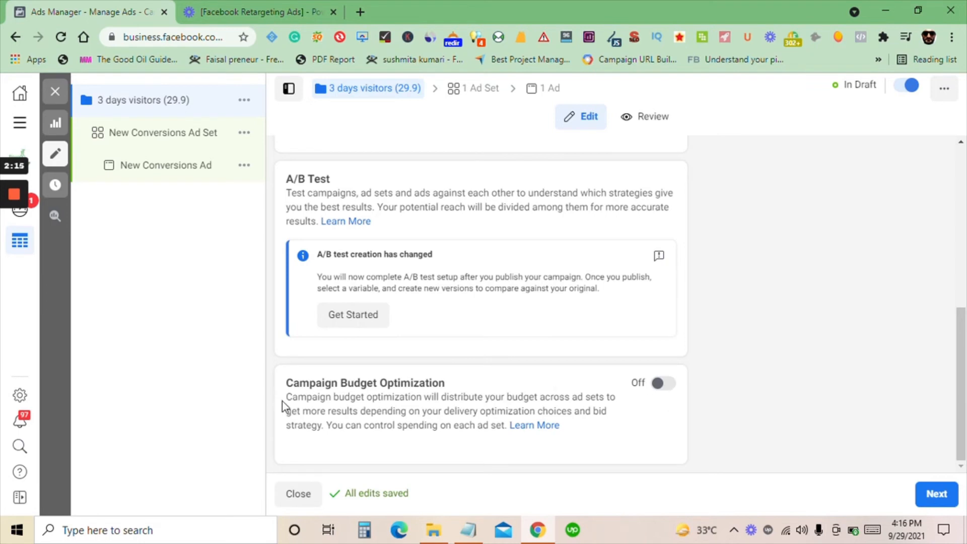
{"action": "left_click_drag", "start_coordinate": [286, 403], "coordinate": [514, 437]}
{"action": "left_click", "coordinate": [157, 421]}
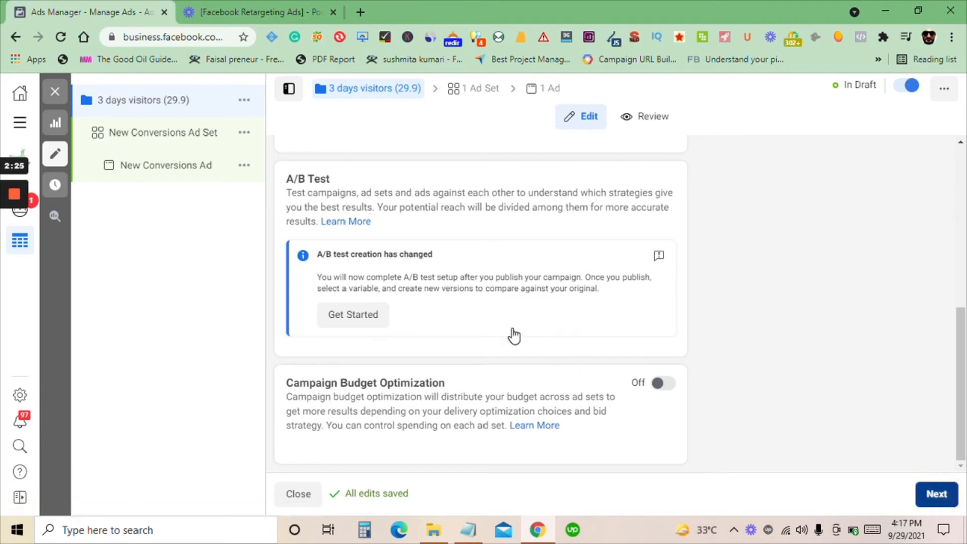
- Open the campaign's new conversions ad set and rename it as "3 Days visitors"
{"action": "left_click", "coordinate": [182, 137]}
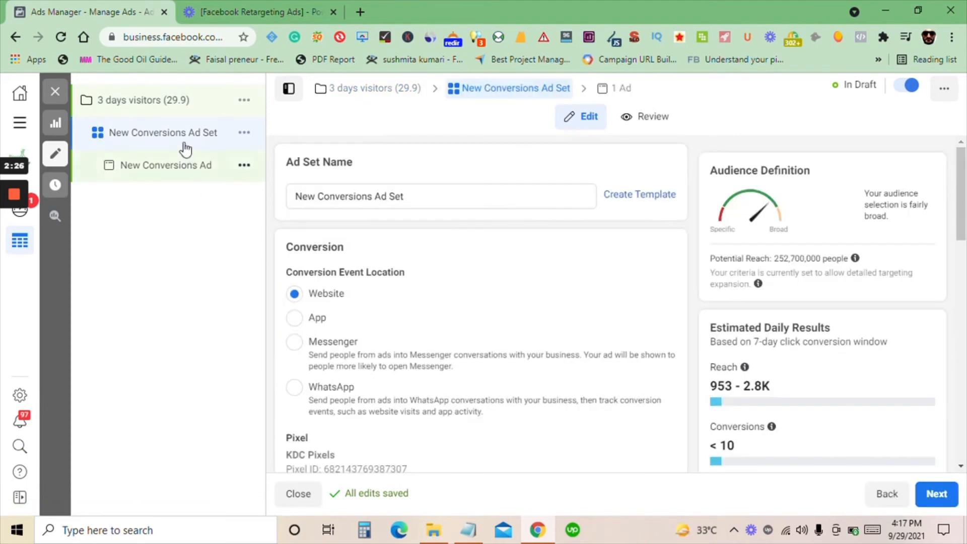
{"action": "triple_click", "coordinate": [383, 196]}
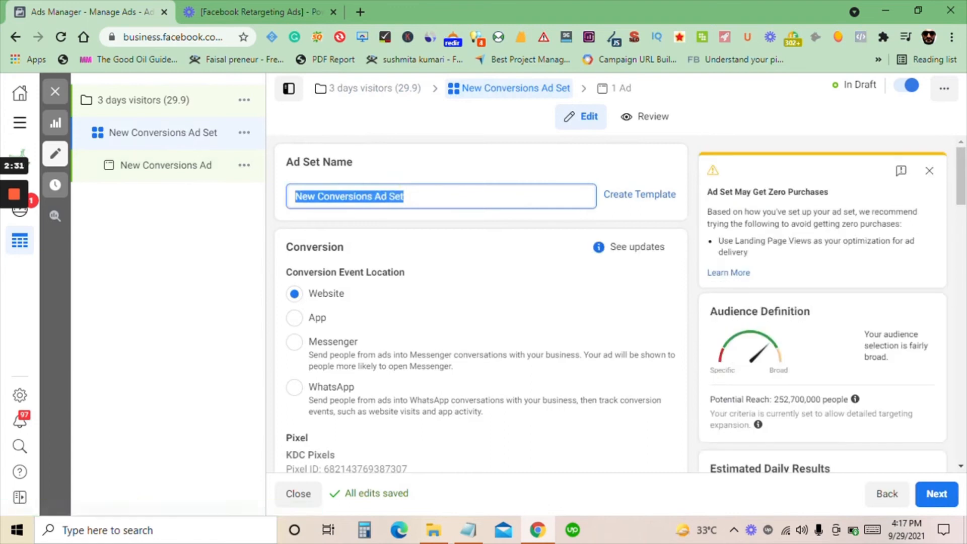
{"action": "type", "text": "3 Days"}
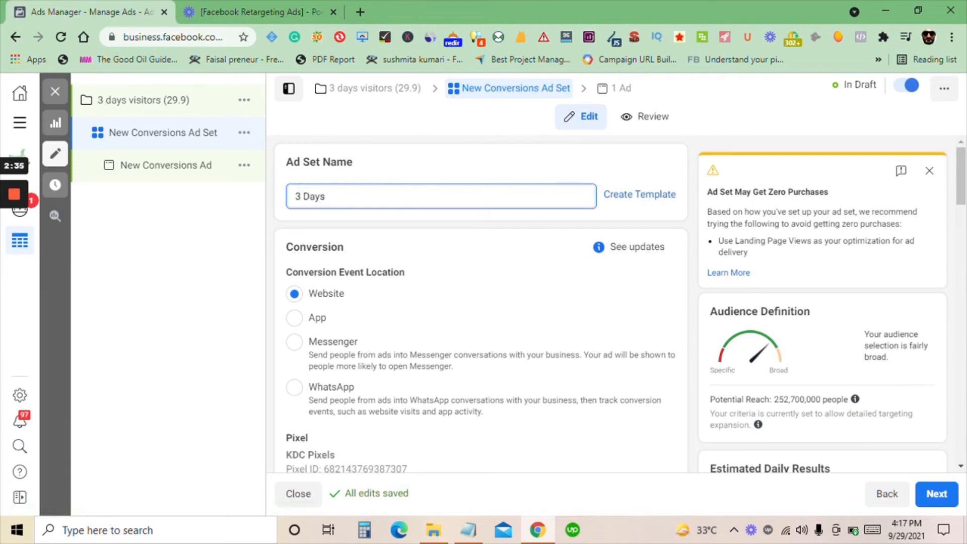
{"action": "type", "text": "isi"}
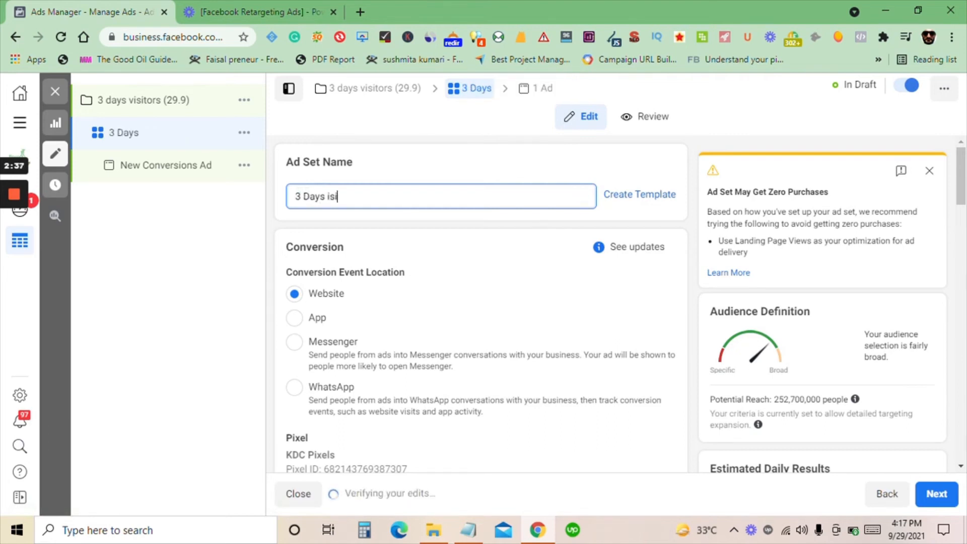
{"action": "key", "text": "BackSpace"}
{"action": "key", "text": "BackSpace"}
{"action": "key", "text": "BackSpace"}
{"action": "key", "text": "BackSpace"}
{"action": "type", "text": "visitors"}
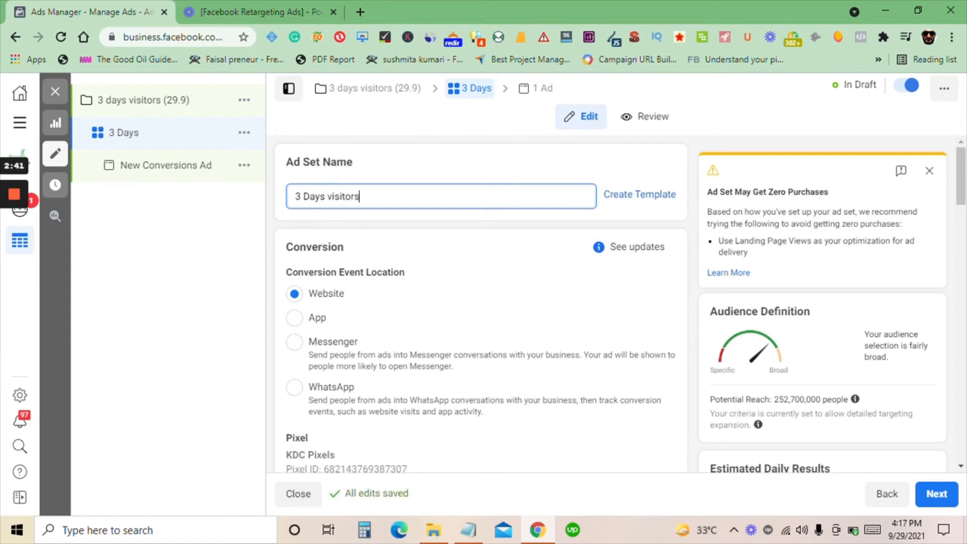
{"action": "left_click", "coordinate": [405, 225]}
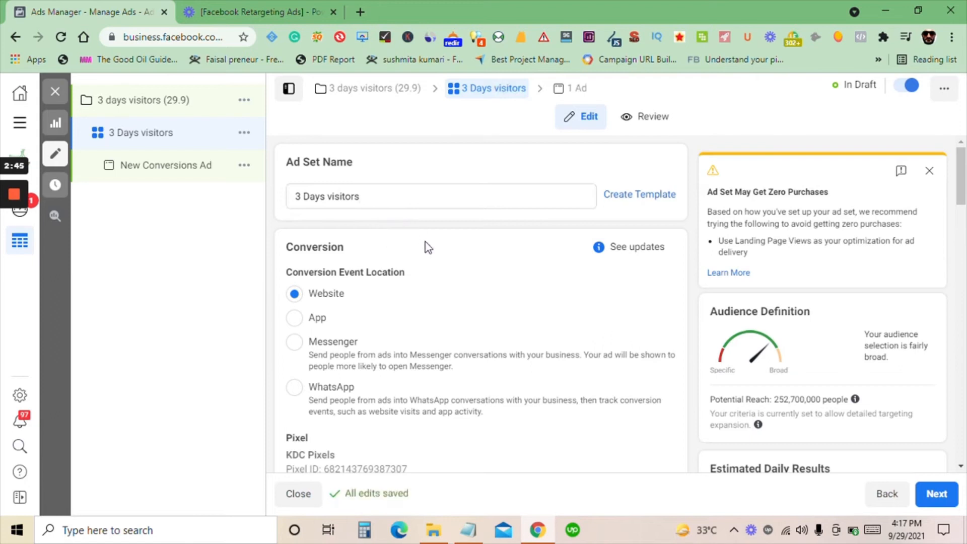
- Clear the ad set's conversion event and choose Purchase again from the active events
{"action": "scroll", "coordinate": [408, 237], "scroll_direction": "down", "scroll_amount": 5}
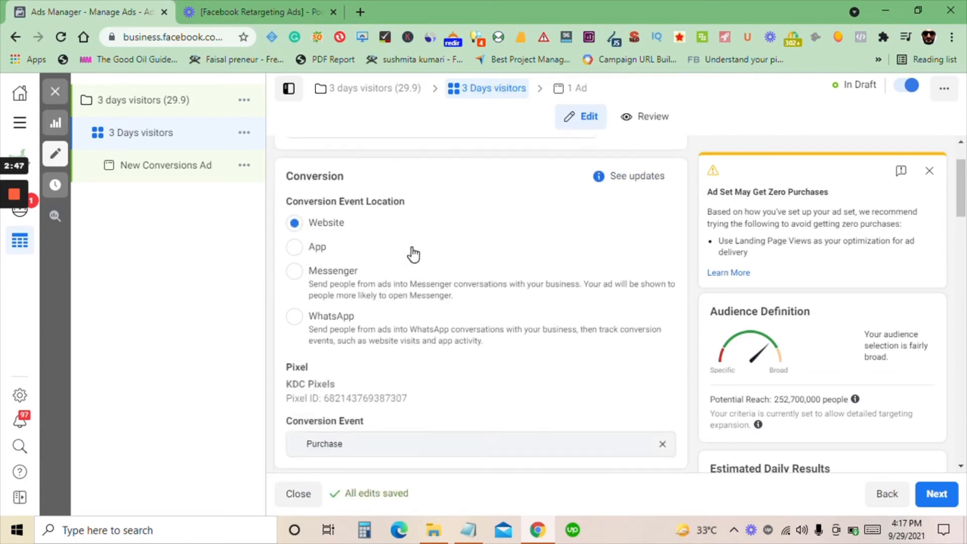
{"action": "scroll", "coordinate": [418, 272], "scroll_direction": "up", "scroll_amount": 5}
{"action": "scroll", "coordinate": [339, 302], "scroll_direction": "down", "scroll_amount": 3}
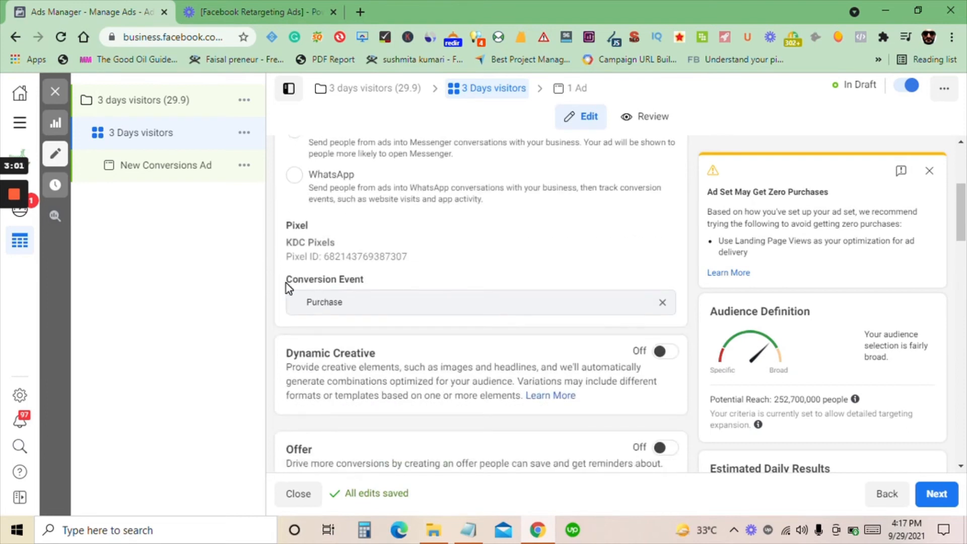
{"action": "left_click_drag", "start_coordinate": [287, 283], "coordinate": [371, 281]}
{"action": "left_click", "coordinate": [250, 283]}
{"action": "left_click", "coordinate": [662, 302]}
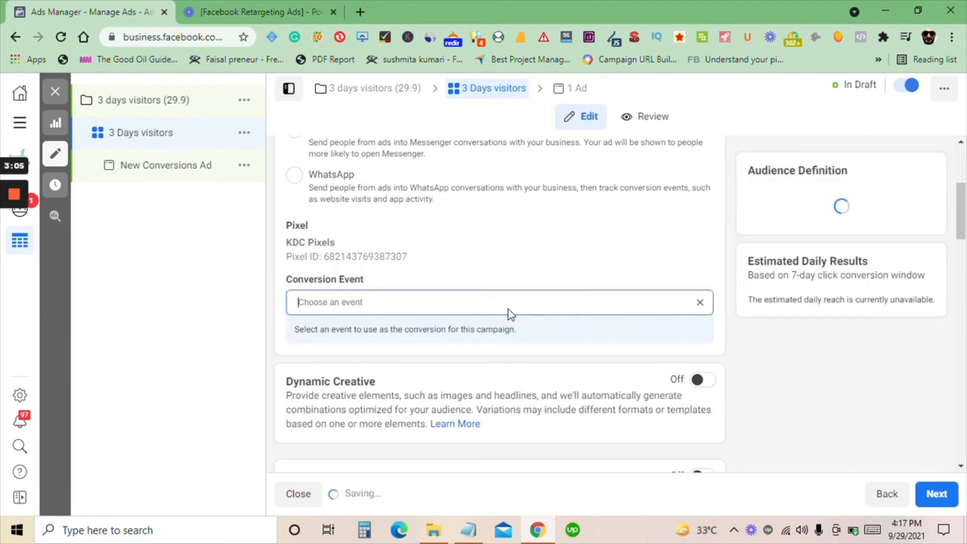
{"action": "left_click", "coordinate": [509, 309]}
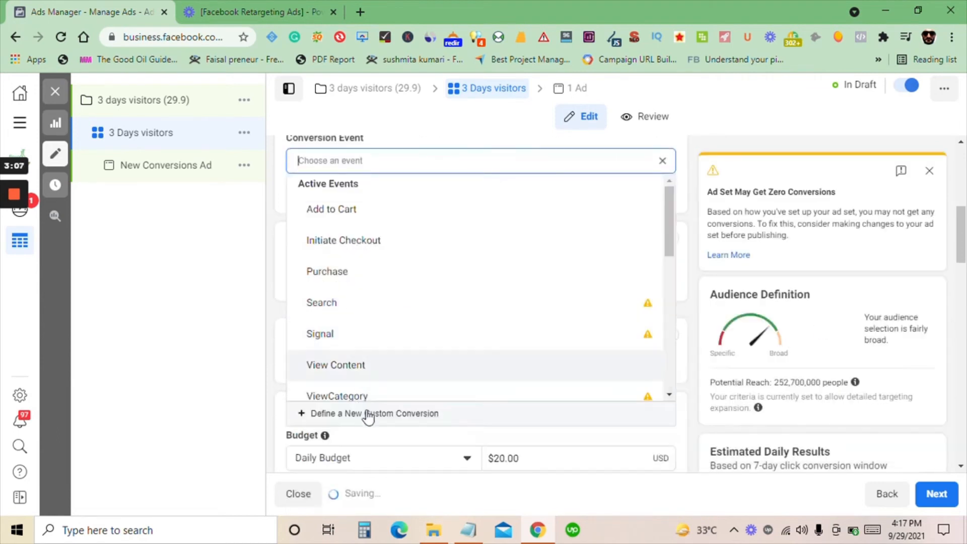
{"action": "scroll", "coordinate": [358, 303], "scroll_direction": "down", "scroll_amount": 1}
{"action": "scroll", "coordinate": [364, 332], "scroll_direction": "up", "scroll_amount": 1}
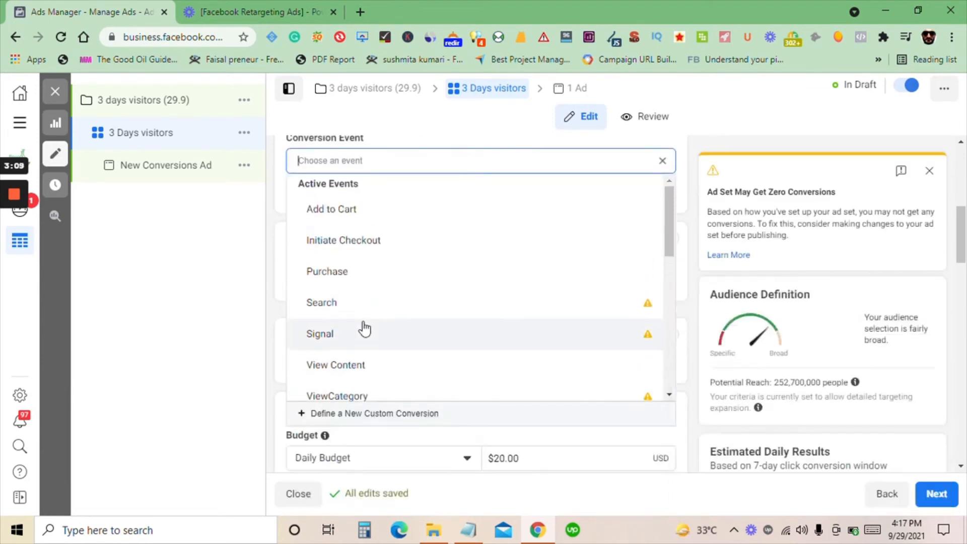
{"action": "left_click", "coordinate": [355, 283]}
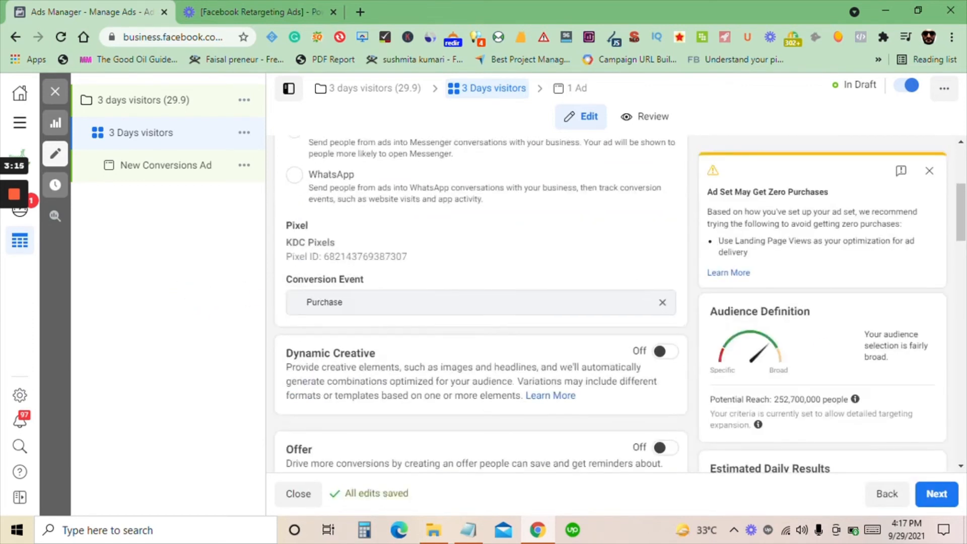
- Keep the ad set on a daily budget and set the amount to $5.00
{"action": "scroll", "coordinate": [477, 292], "scroll_direction": "down", "scroll_amount": 3}
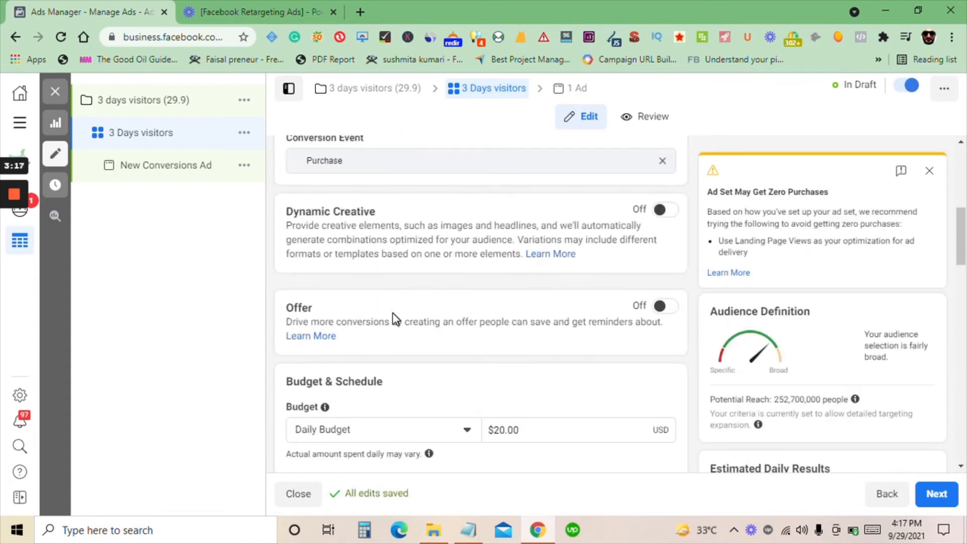
{"action": "scroll", "coordinate": [393, 314], "scroll_direction": "down", "scroll_amount": 3}
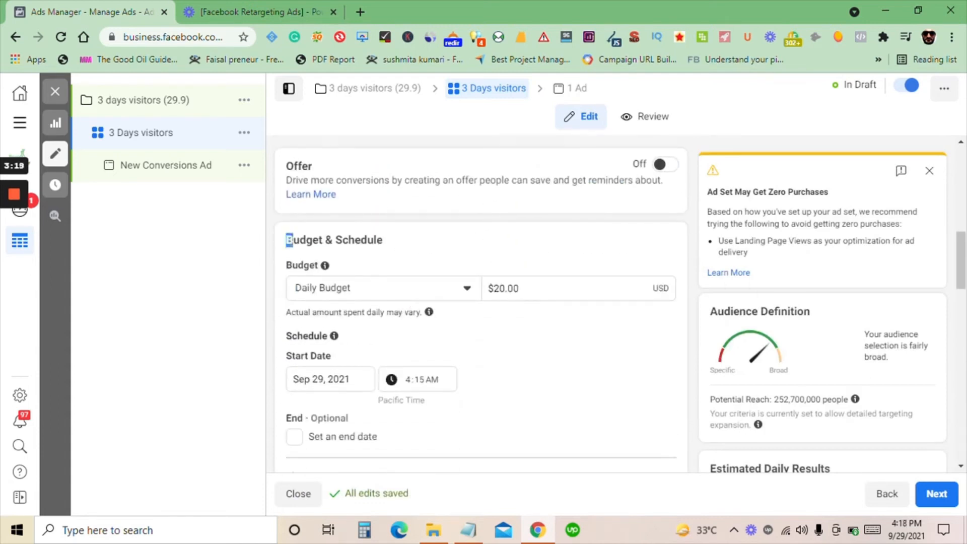
{"action": "left_click_drag", "start_coordinate": [286, 240], "coordinate": [386, 246]}
{"action": "left_click", "coordinate": [201, 271]}
{"action": "left_click_drag", "start_coordinate": [498, 288], "coordinate": [560, 284]}
{"action": "left_click", "coordinate": [559, 283]}
{"action": "left_click", "coordinate": [425, 288]}
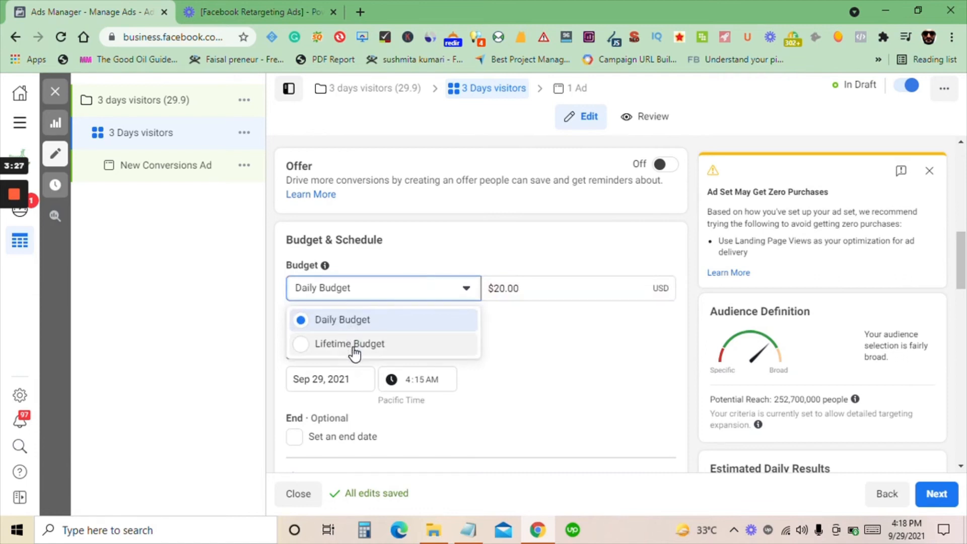
{"action": "left_click", "coordinate": [519, 291]}
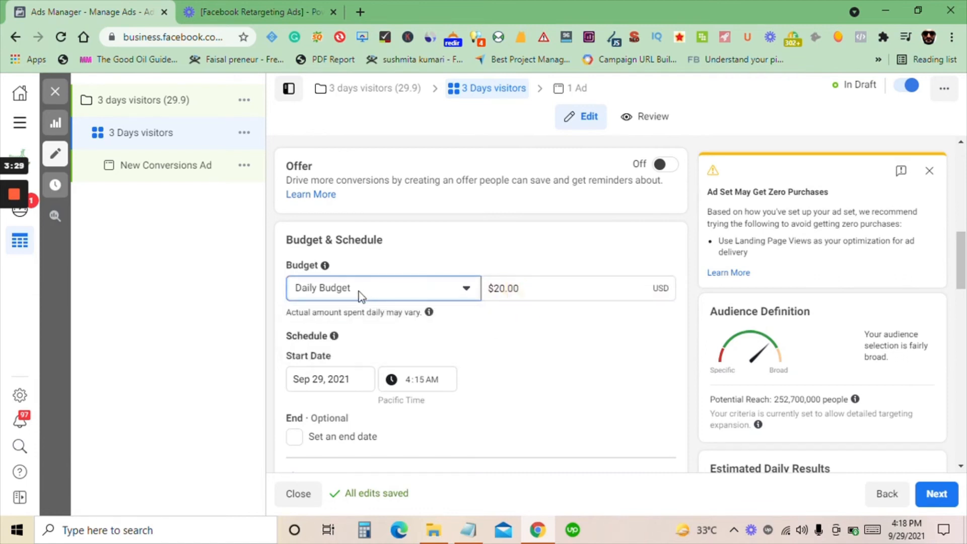
{"action": "double_click", "coordinate": [536, 286]}
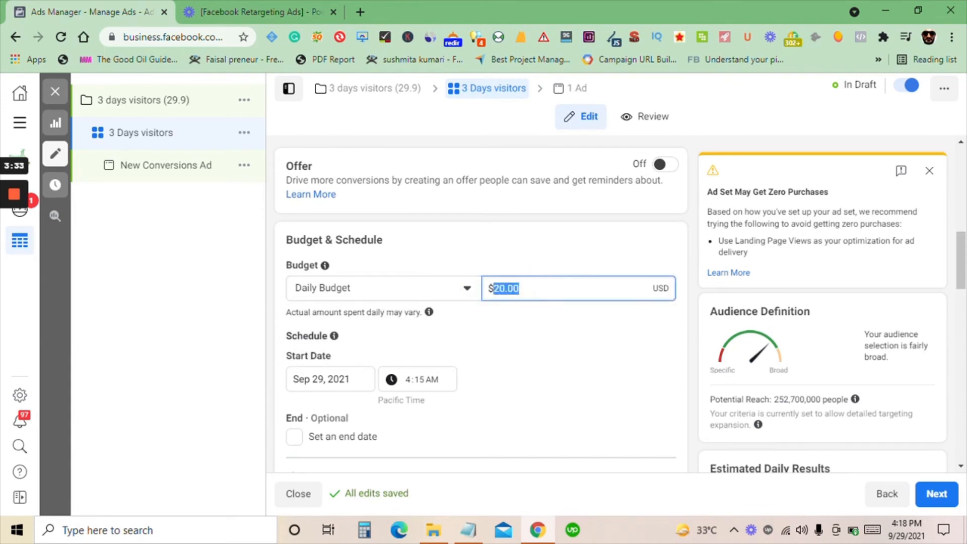
{"action": "type", "text": "5"}
{"action": "left_click", "coordinate": [588, 264]}
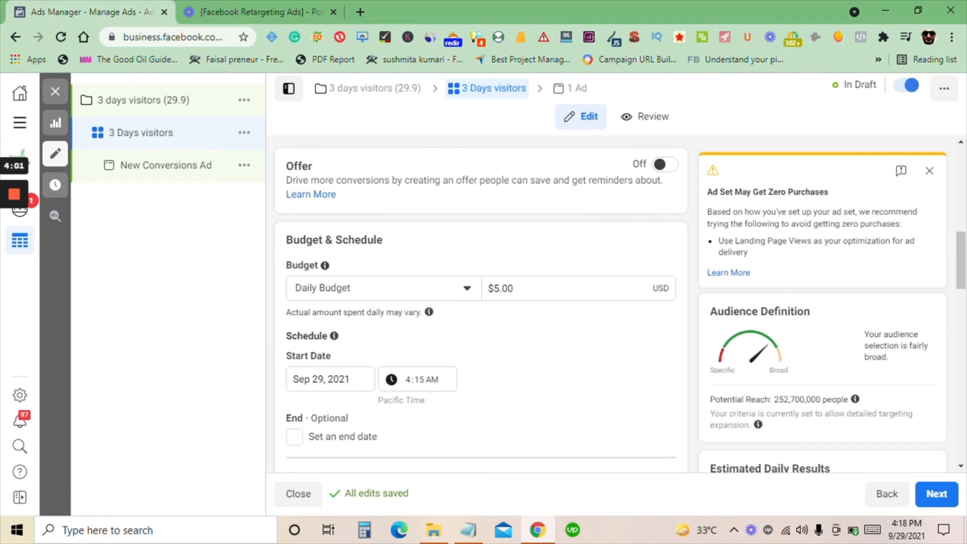
{"action": "left_click_drag", "start_coordinate": [494, 289], "coordinate": [518, 290]}
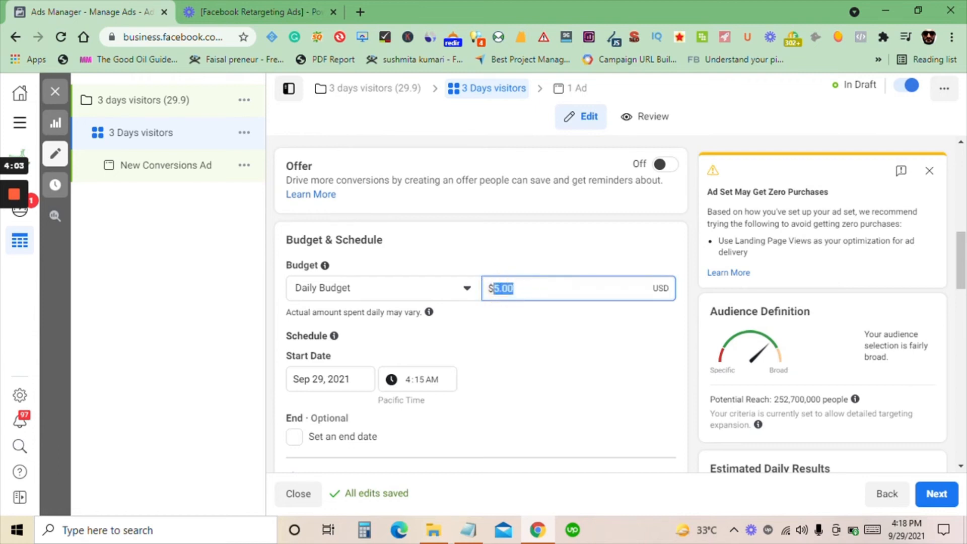
{"action": "left_click", "coordinate": [531, 268]}
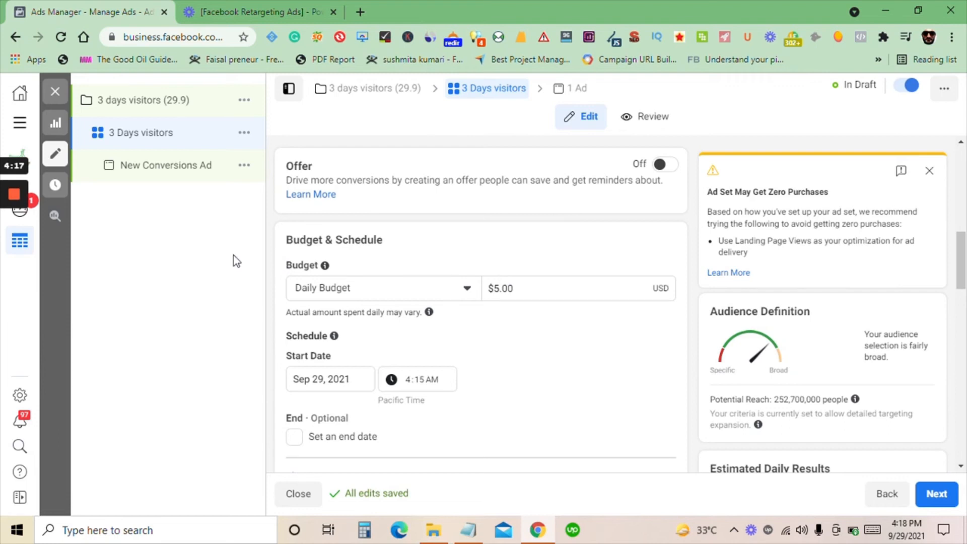
- Review the ad set's budget and schedule, expanding the additional options to show the ad scheduling setting
{"action": "scroll", "coordinate": [537, 279], "scroll_direction": "down", "scroll_amount": 1}
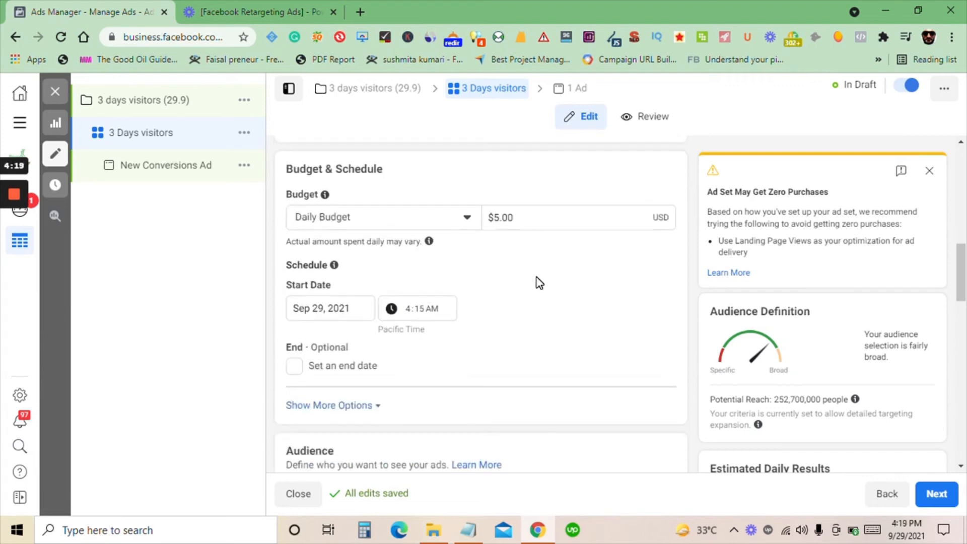
{"action": "scroll", "coordinate": [535, 277], "scroll_direction": "up", "scroll_amount": 1}
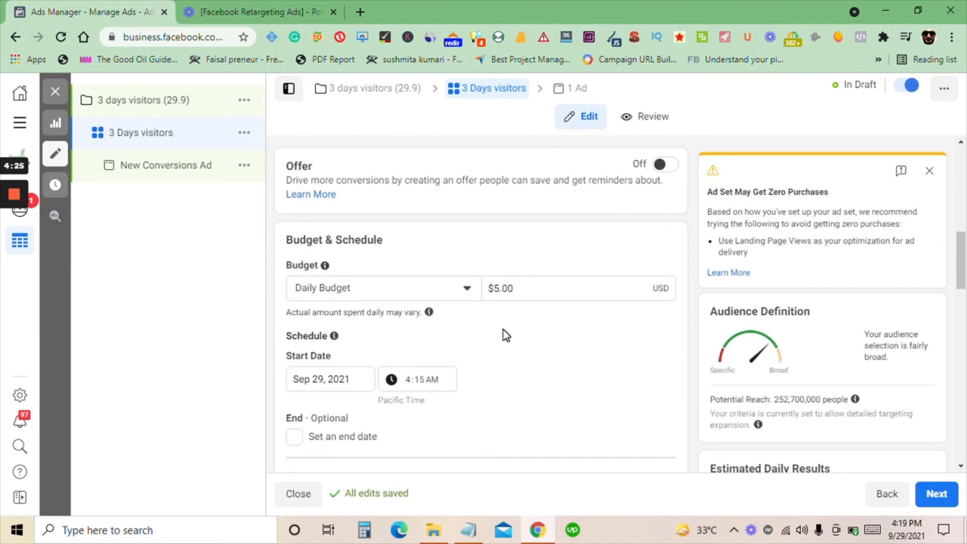
{"action": "scroll", "coordinate": [500, 325], "scroll_direction": "down", "scroll_amount": 3}
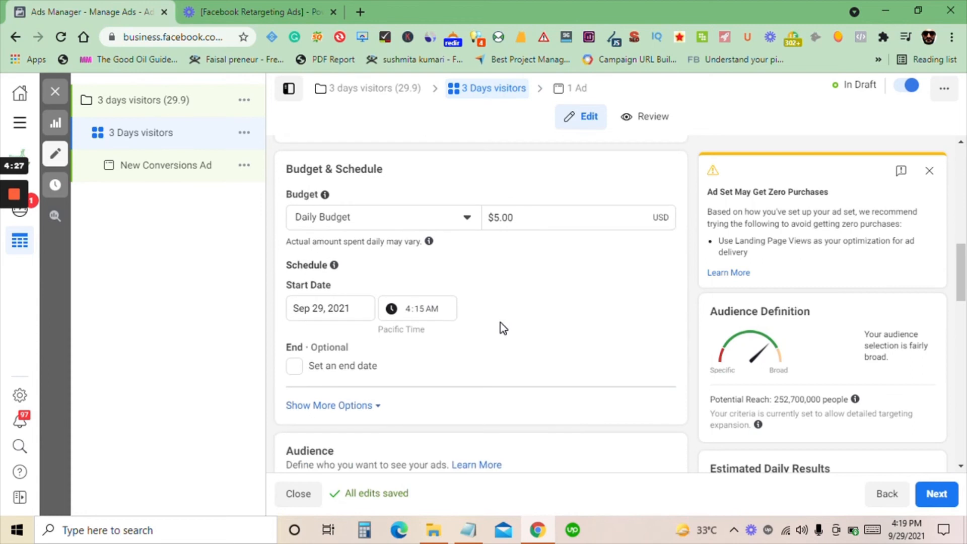
{"action": "scroll", "coordinate": [503, 313], "scroll_direction": "up", "scroll_amount": 2}
{"action": "scroll", "coordinate": [416, 310], "scroll_direction": "down", "scroll_amount": 1}
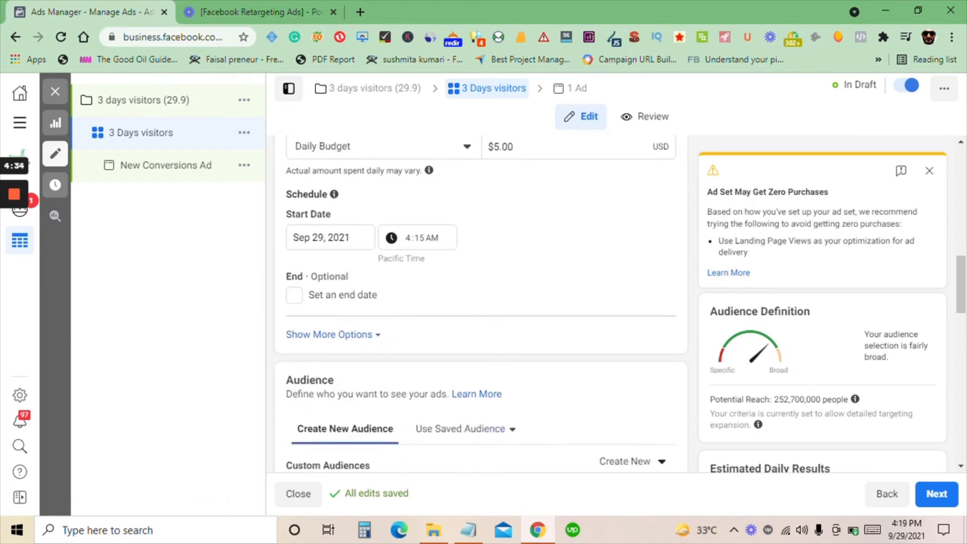
{"action": "left_click", "coordinate": [350, 335]}
{"action": "scroll", "coordinate": [306, 227], "scroll_direction": "down", "scroll_amount": 1}
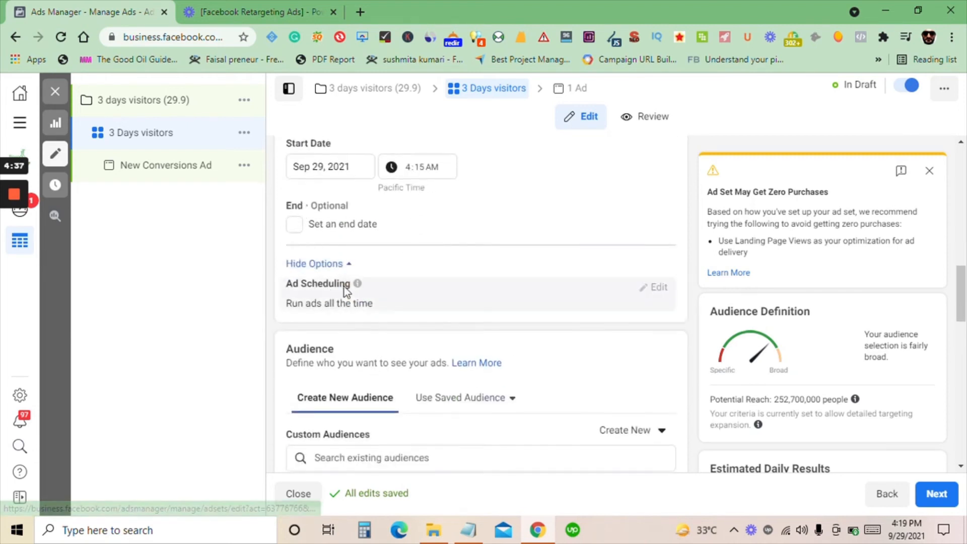
- Add the existing custom audience "Last3 days visitors excluding purchases" to the ad set's audience
{"action": "scroll", "coordinate": [343, 286], "scroll_direction": "down", "scroll_amount": 2}
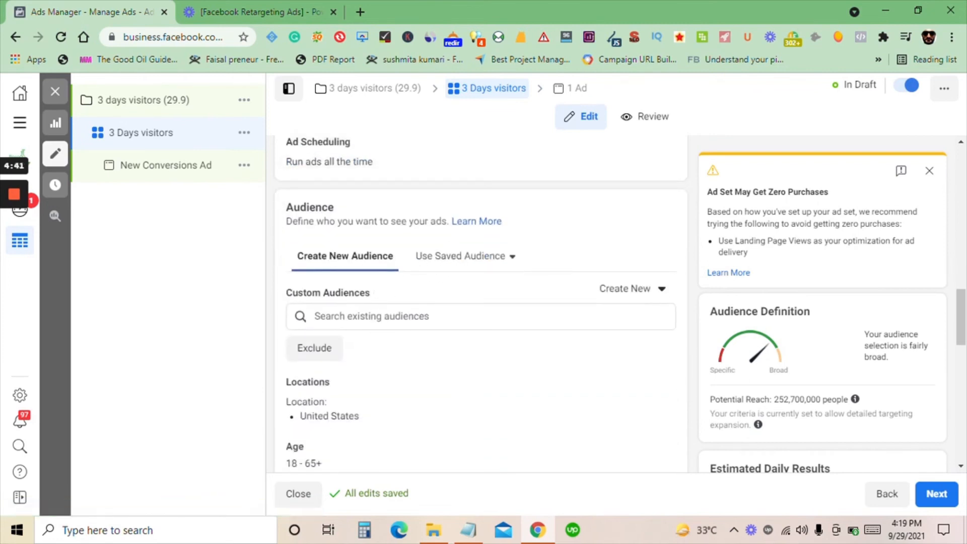
{"action": "left_click", "coordinate": [363, 316]}
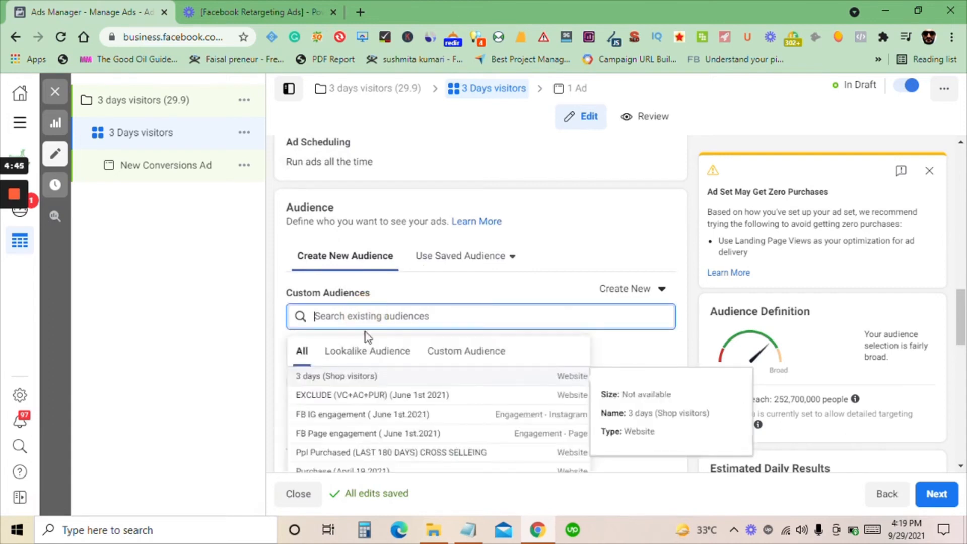
{"action": "scroll", "coordinate": [362, 378], "scroll_direction": "down", "scroll_amount": 2}
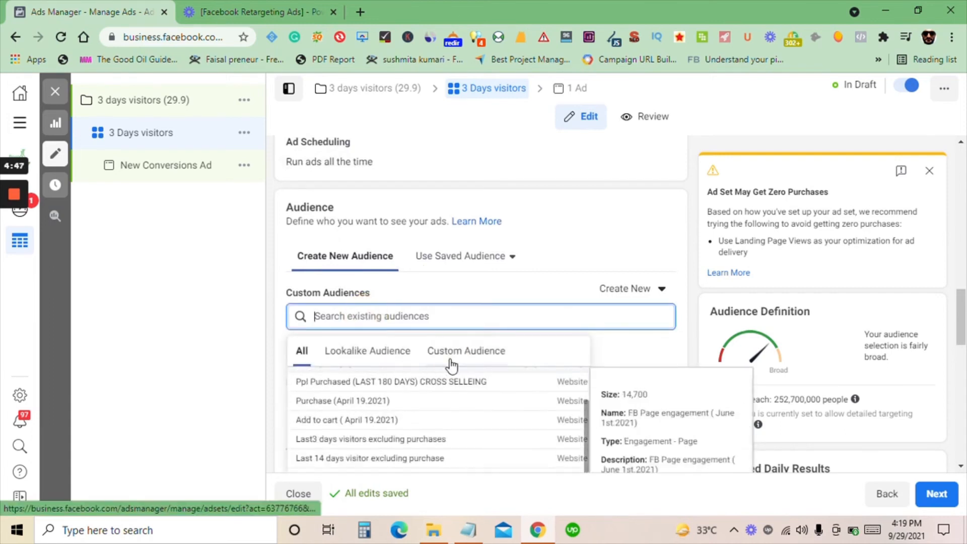
{"action": "left_click", "coordinate": [452, 363]}
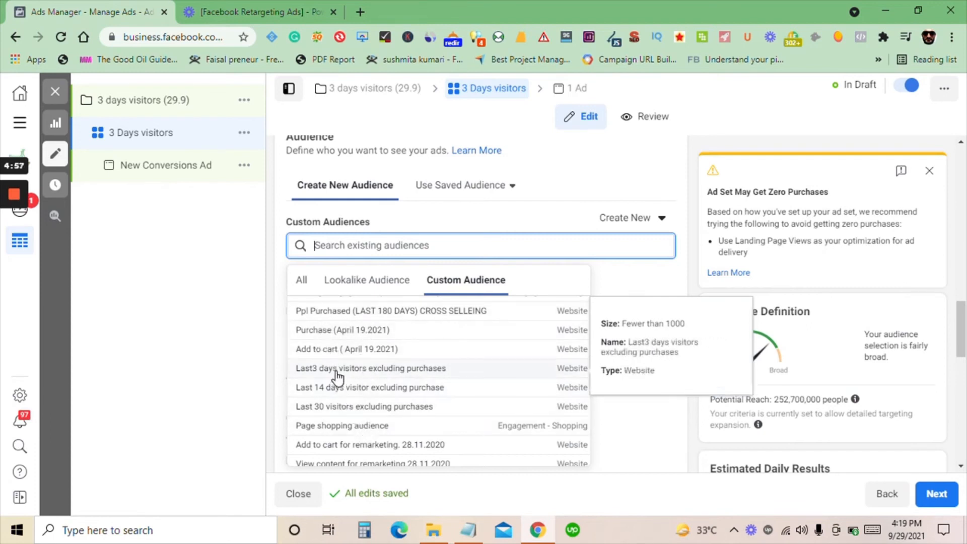
{"action": "left_click", "coordinate": [382, 372]}
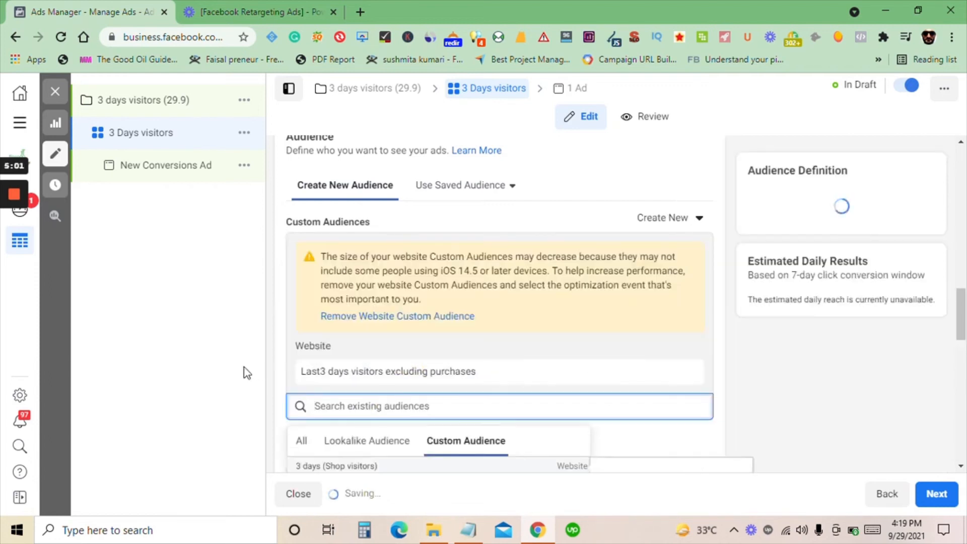
- Review the audience's location, age, detailed targeting and language settings, and open the gender setting for editing
{"action": "scroll", "coordinate": [376, 364], "scroll_direction": "down", "scroll_amount": 3}
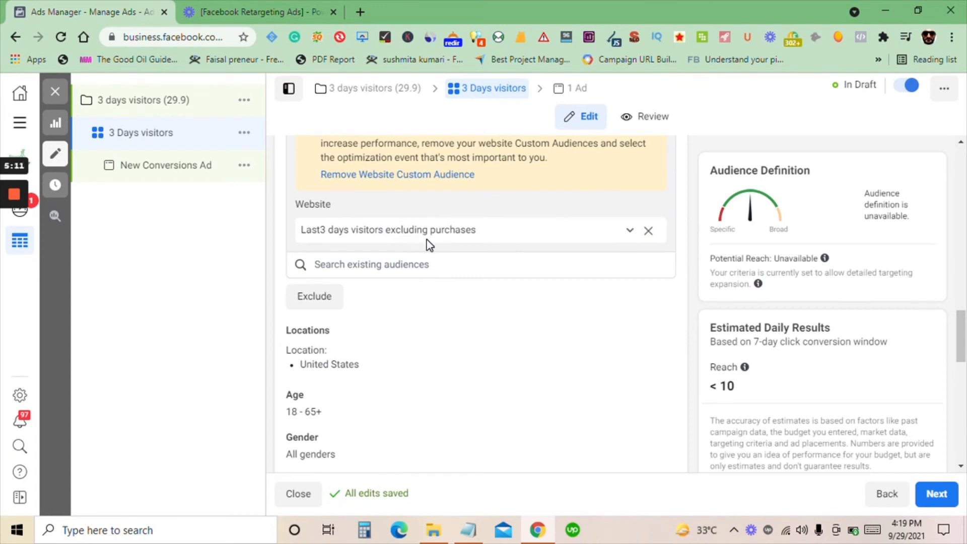
{"action": "scroll", "coordinate": [426, 290], "scroll_direction": "down", "scroll_amount": 2}
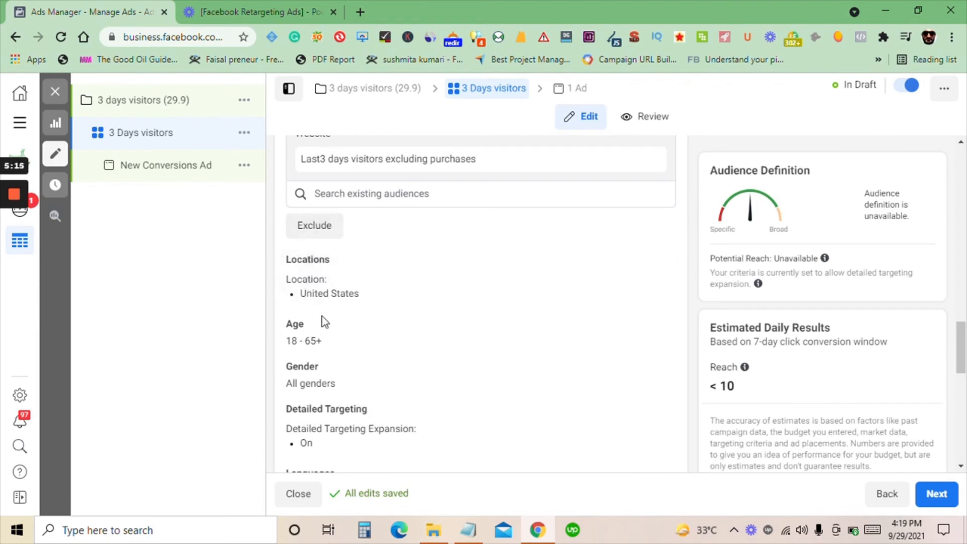
{"action": "scroll", "coordinate": [481, 333], "scroll_direction": "down", "scroll_amount": 2}
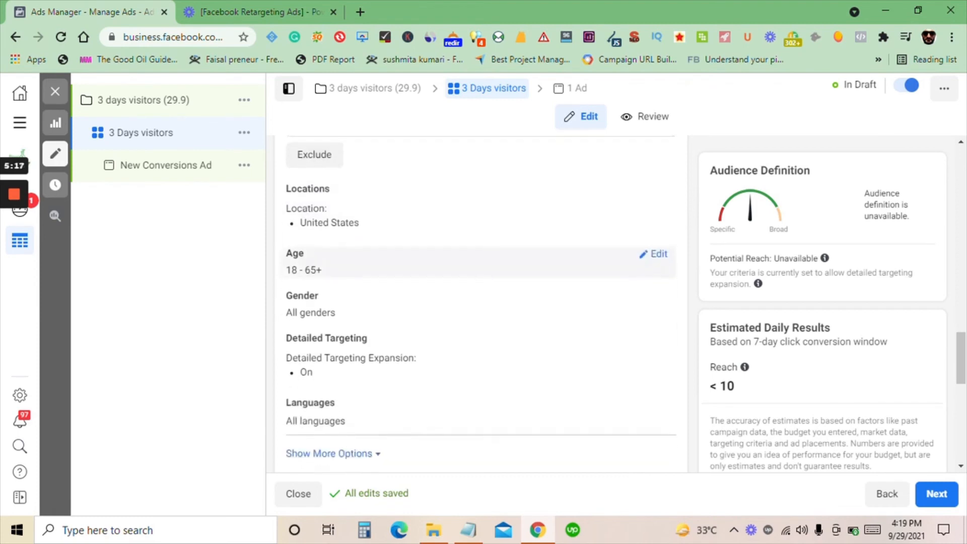
{"action": "mouse_move", "coordinate": [342, 404]}
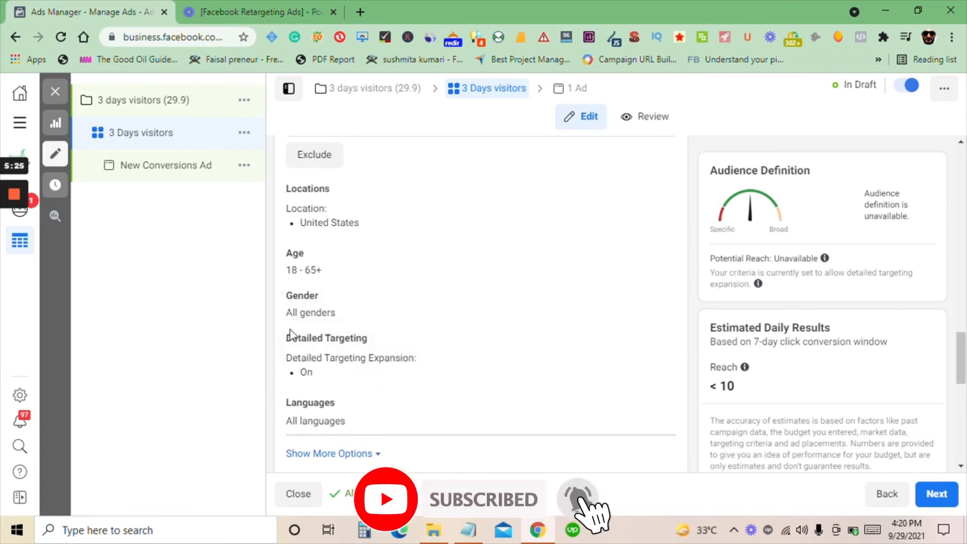
{"action": "scroll", "coordinate": [341, 301], "scroll_direction": "up", "scroll_amount": 1}
{"action": "scroll", "coordinate": [340, 300], "scroll_direction": "up", "scroll_amount": 3}
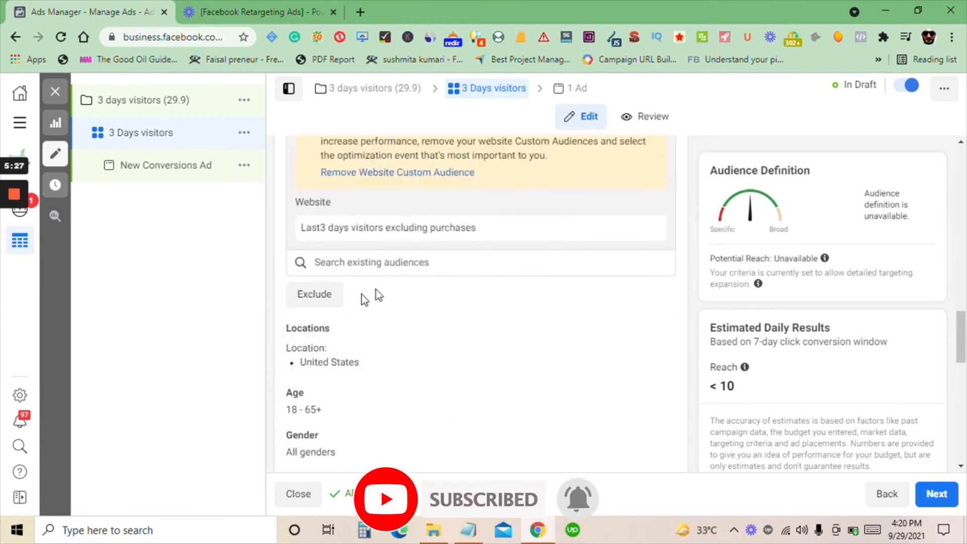
{"action": "scroll", "coordinate": [272, 322], "scroll_direction": "down", "scroll_amount": 2}
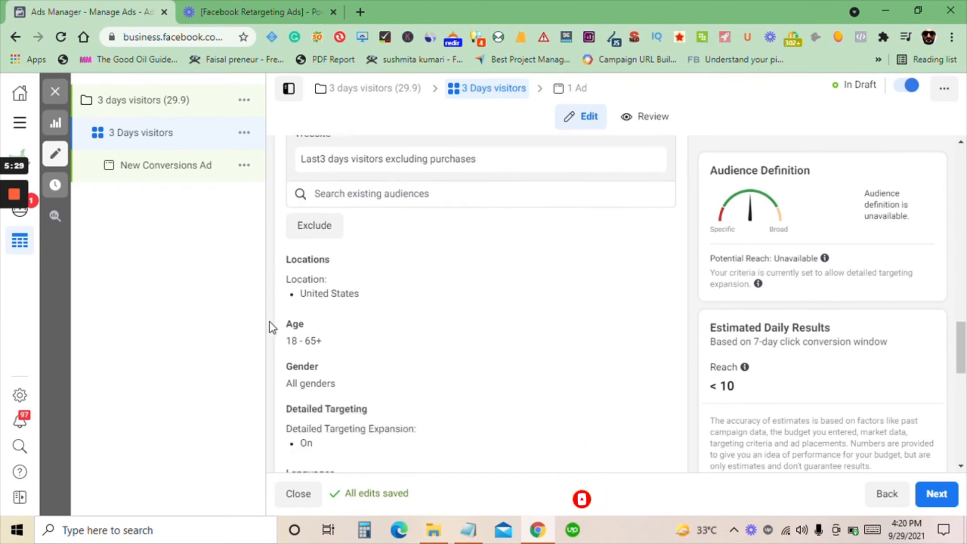
{"action": "scroll", "coordinate": [341, 280], "scroll_direction": "up", "scroll_amount": 2}
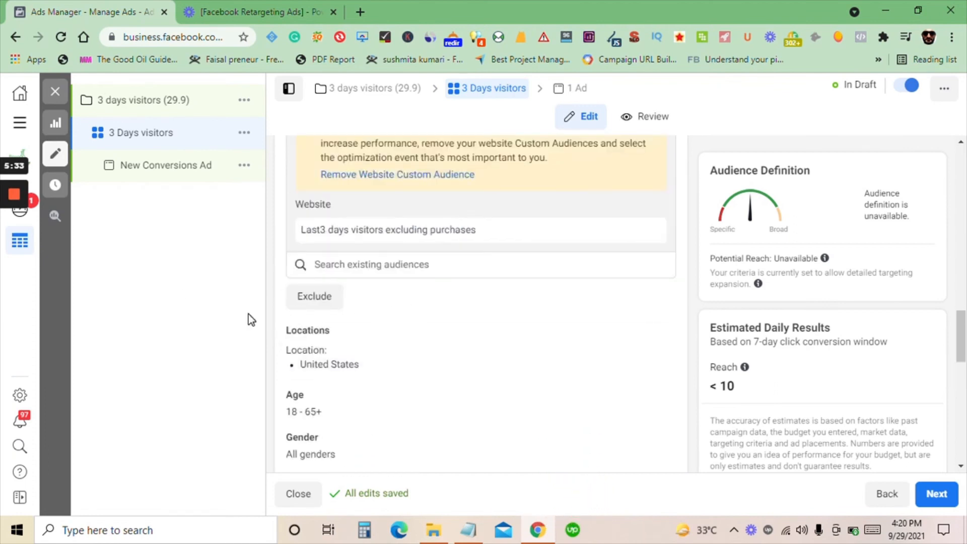
{"action": "scroll", "coordinate": [364, 325], "scroll_direction": "down", "scroll_amount": 2}
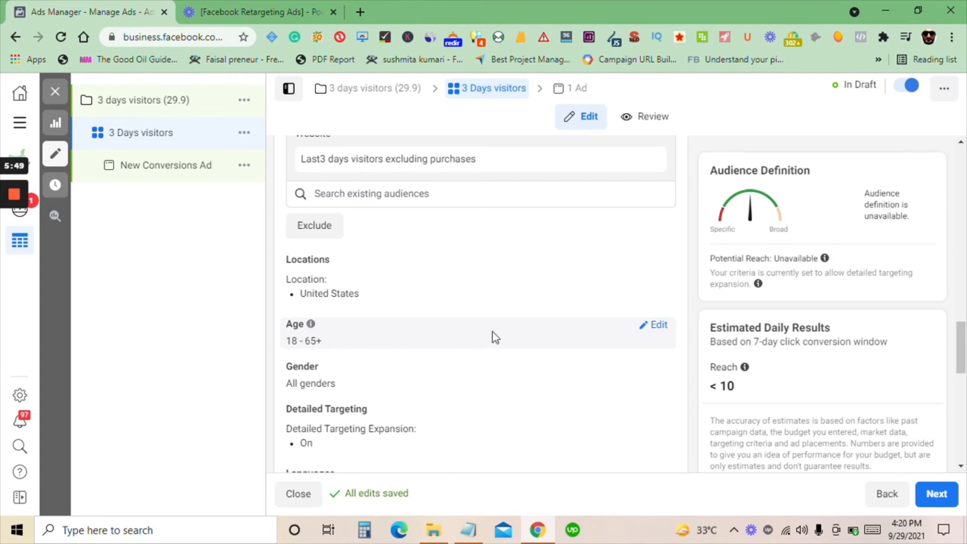
{"action": "scroll", "coordinate": [389, 360], "scroll_direction": "down", "scroll_amount": 1}
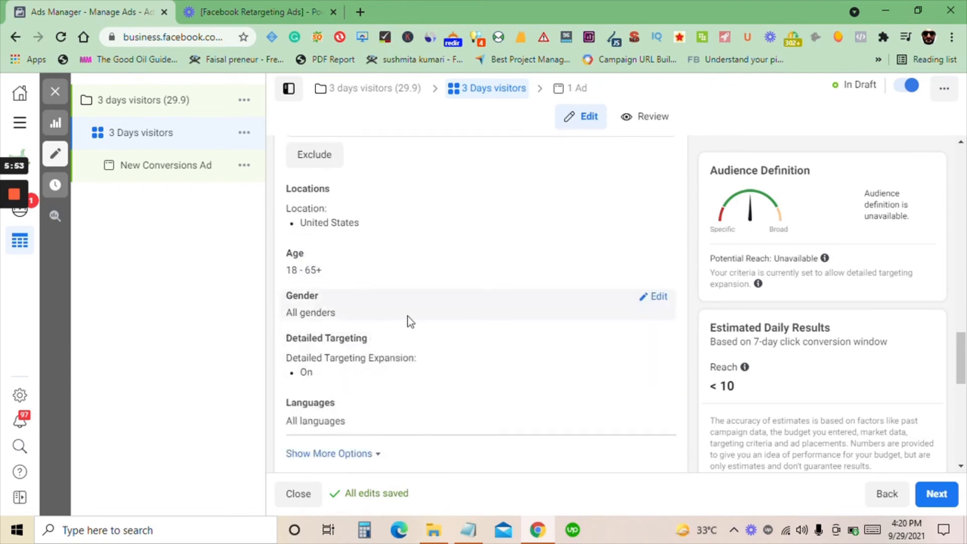
{"action": "left_click", "coordinate": [658, 296]}
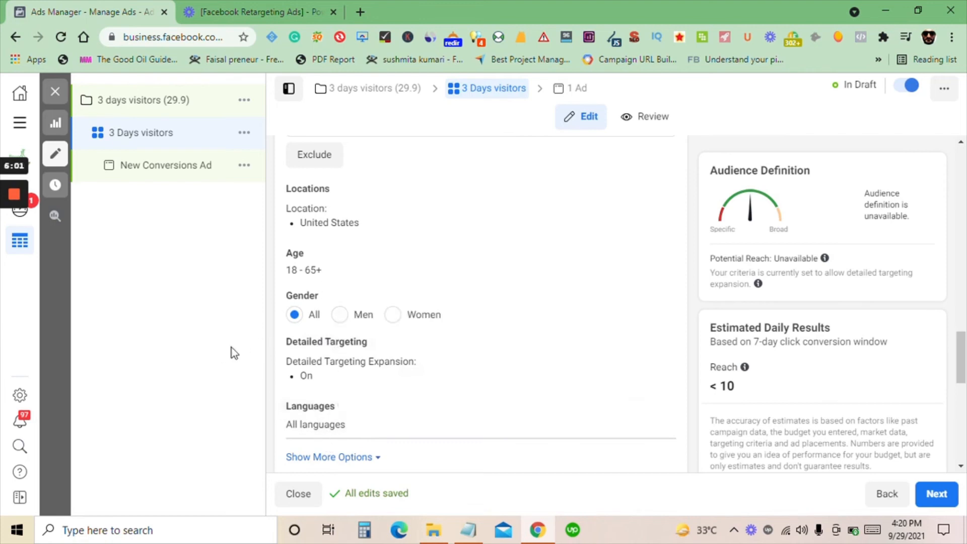
- Try Value as the ad set's optimization for ad delivery and place the cursor in the minimum ROAS control
{"action": "scroll", "coordinate": [334, 353], "scroll_direction": "down", "scroll_amount": 3}
{"action": "scroll", "coordinate": [345, 356], "scroll_direction": "down", "scroll_amount": 6}
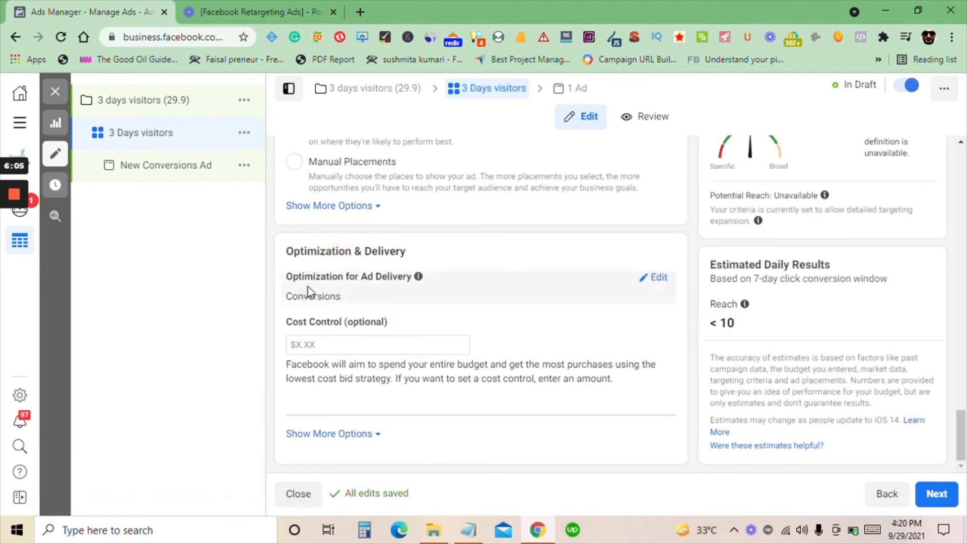
{"action": "left_click", "coordinate": [654, 278]}
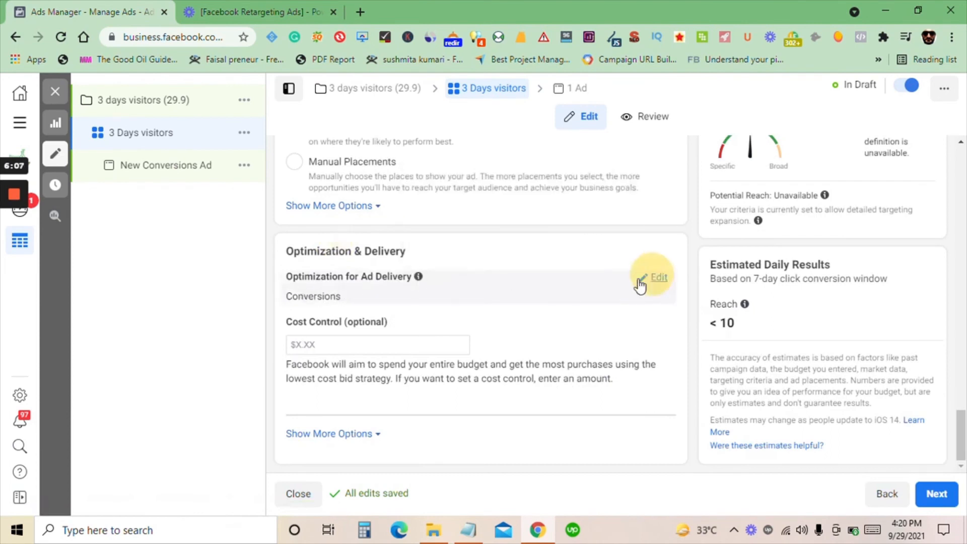
{"action": "left_click", "coordinate": [335, 302]}
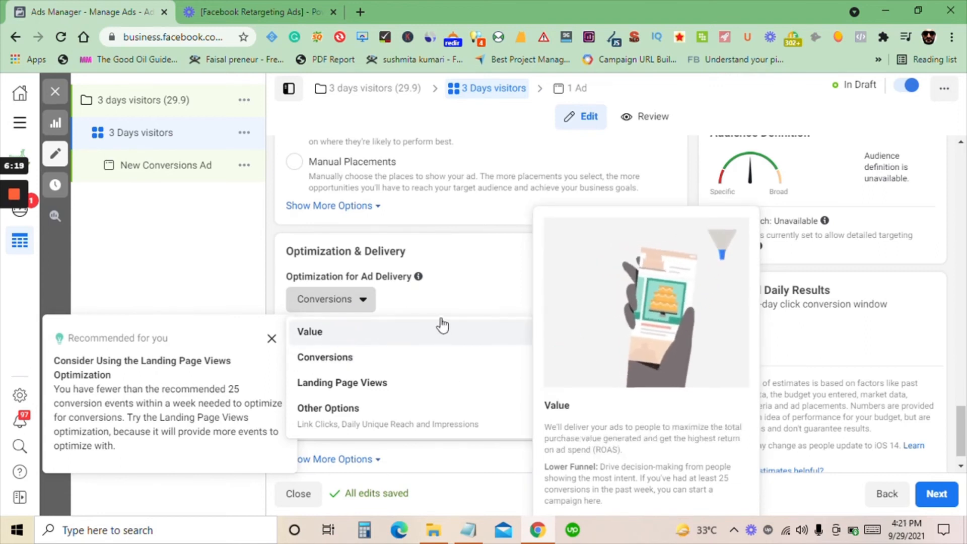
{"action": "left_click", "coordinate": [308, 332]}
{"action": "left_click", "coordinate": [349, 378]}
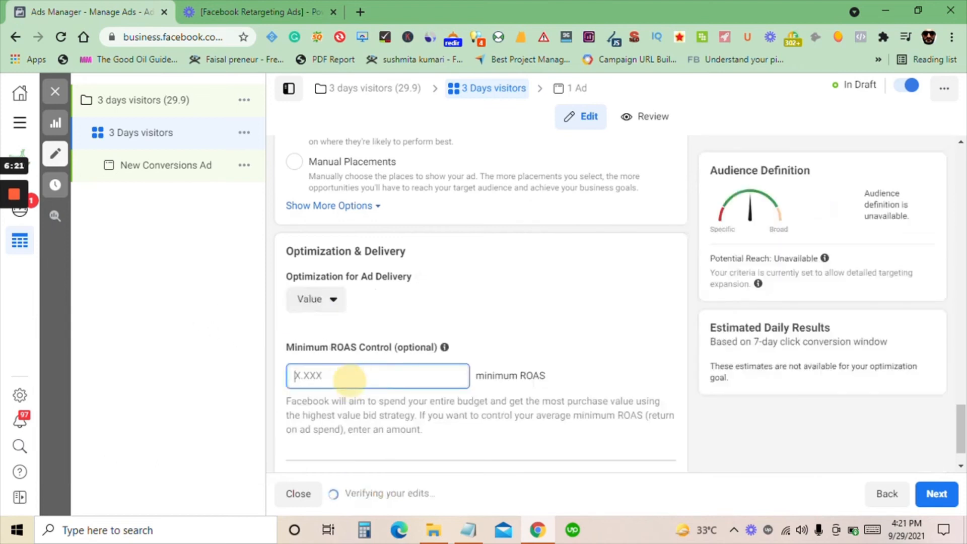
- Compare the ad delivery optimization choices and set the optimization back to Conversions
{"action": "left_click", "coordinate": [331, 308]}
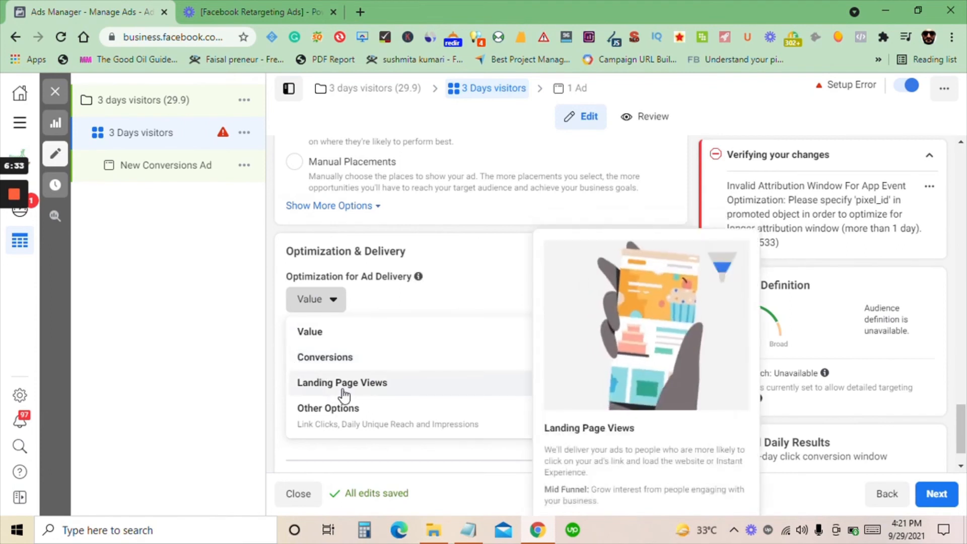
{"action": "mouse_move", "coordinate": [353, 418]}
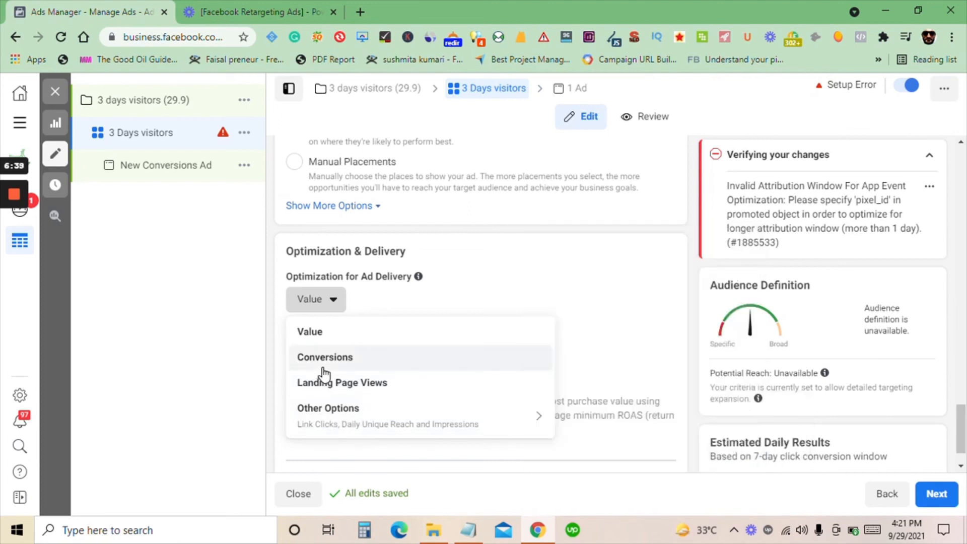
{"action": "mouse_move", "coordinate": [324, 369]}
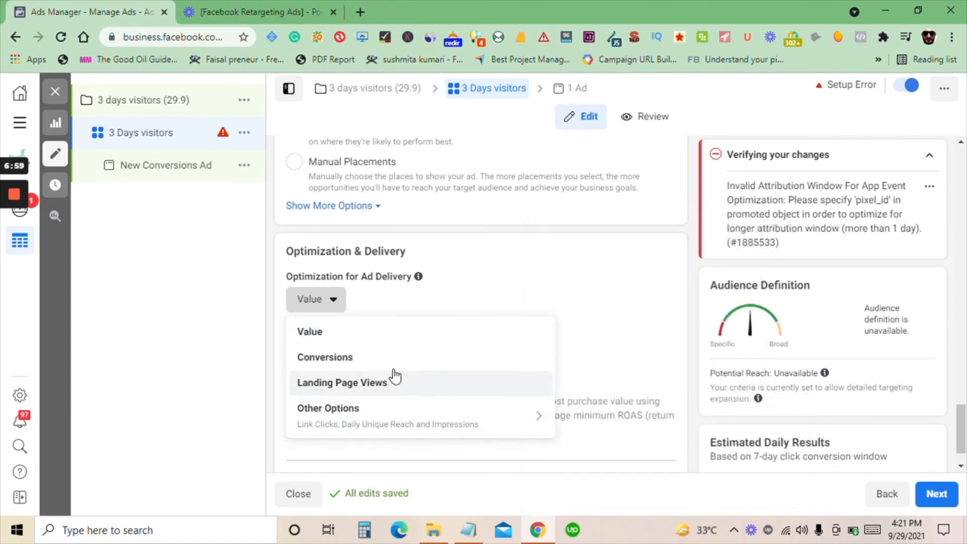
{"action": "left_click", "coordinate": [218, 340]}
{"action": "left_click", "coordinate": [310, 299]}
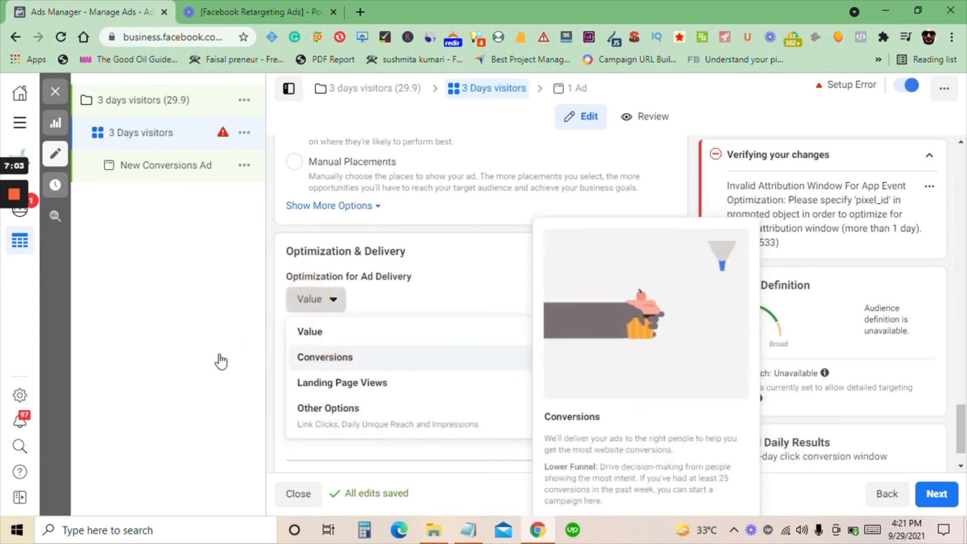
{"action": "key", "text": "Return"}
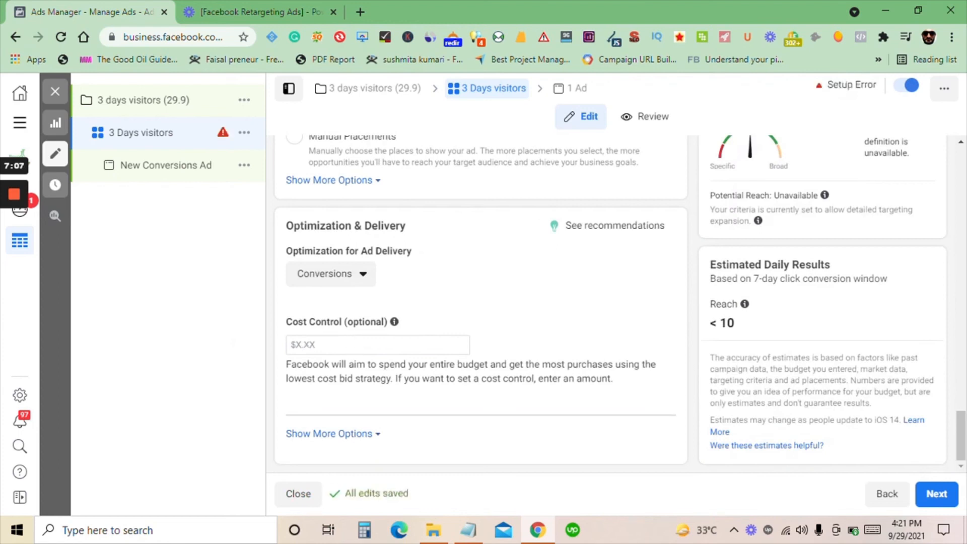
- Expand the additional Optimization & Delivery options and review attribution, charging and delivery type along with the ad set's placements, audience and conversion event
{"action": "left_click", "coordinate": [335, 435]}
{"action": "scroll", "coordinate": [391, 408], "scroll_direction": "down", "scroll_amount": 2}
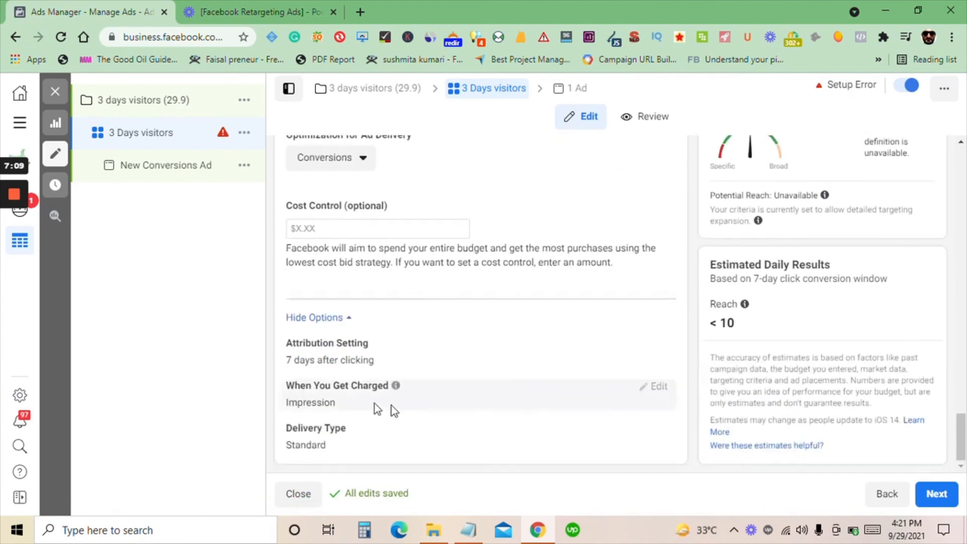
{"action": "scroll", "coordinate": [333, 428], "scroll_direction": "up", "scroll_amount": 4}
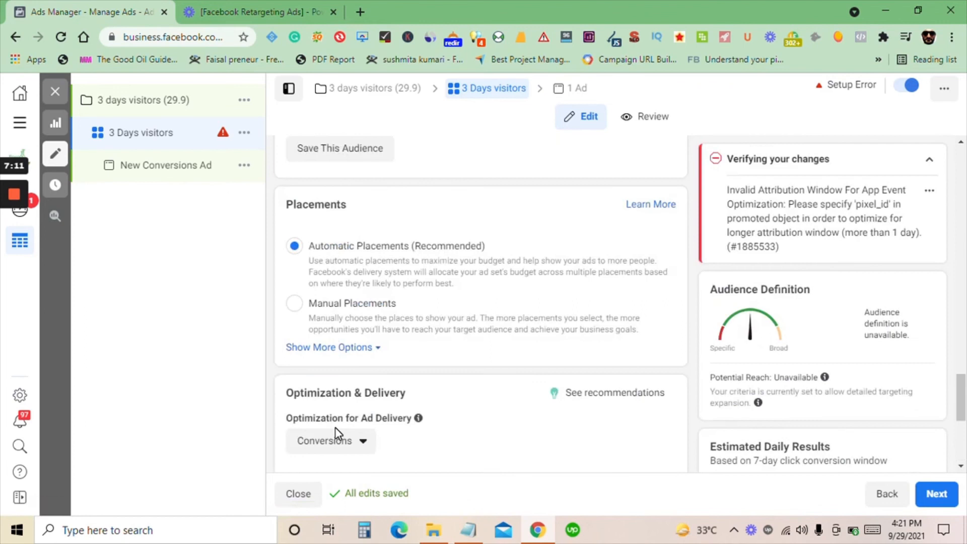
{"action": "scroll", "coordinate": [476, 388], "scroll_direction": "down", "scroll_amount": 5}
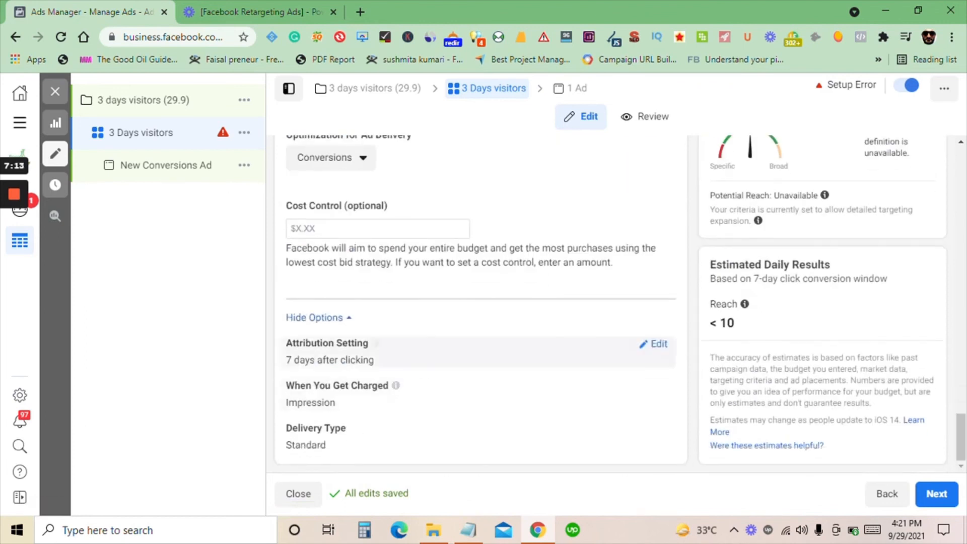
{"action": "scroll", "coordinate": [543, 380], "scroll_direction": "up", "scroll_amount": 2}
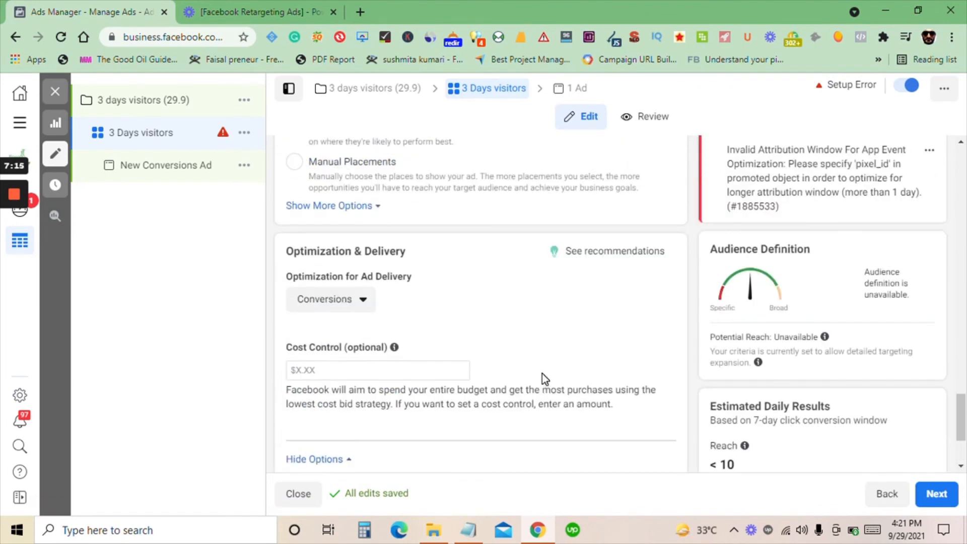
{"action": "scroll", "coordinate": [541, 376], "scroll_direction": "up", "scroll_amount": 2}
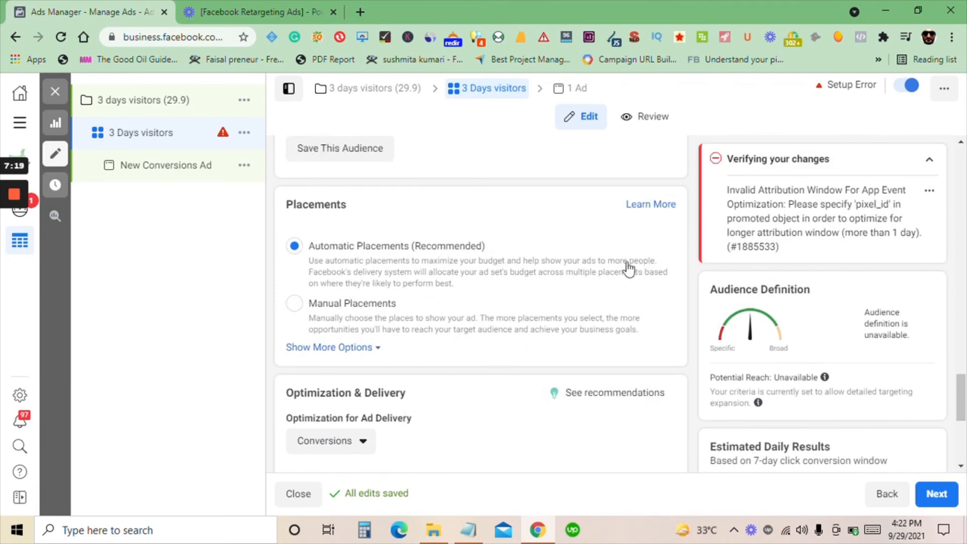
{"action": "scroll", "coordinate": [469, 315], "scroll_direction": "up", "scroll_amount": 10}
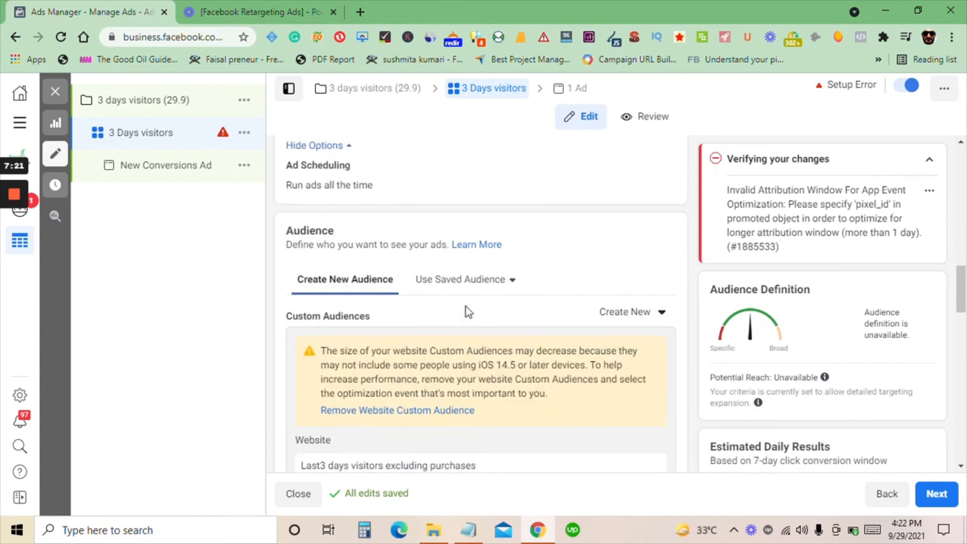
{"action": "scroll", "coordinate": [467, 306], "scroll_direction": "up", "scroll_amount": 12}
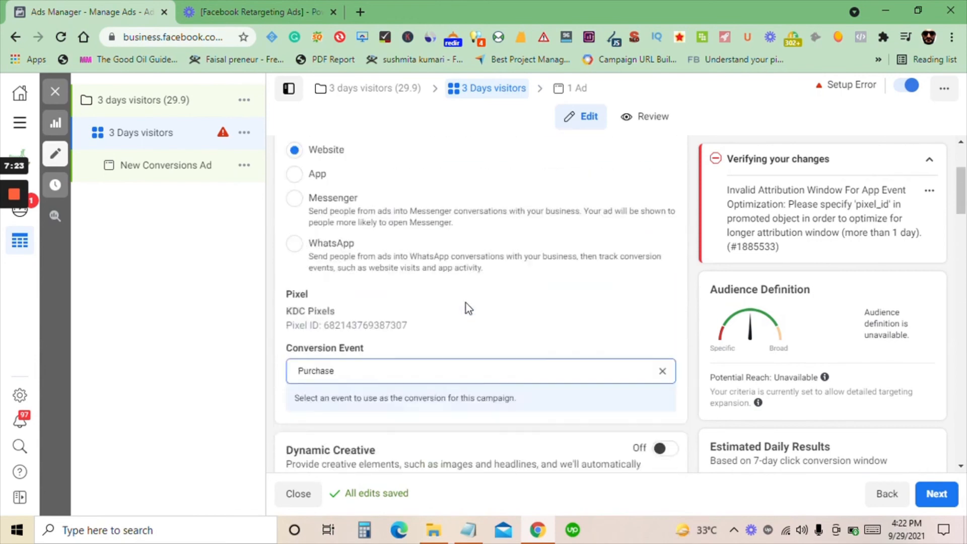
{"action": "scroll", "coordinate": [467, 308], "scroll_direction": "down", "scroll_amount": 15}
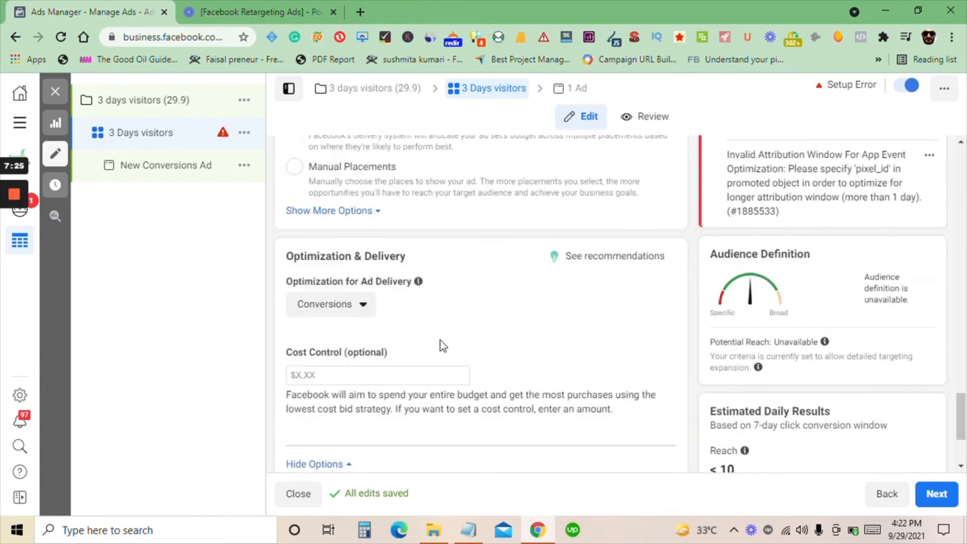
- Proceed to the ad level and rename the ad "New Ad"
{"action": "left_click", "coordinate": [936, 494]}
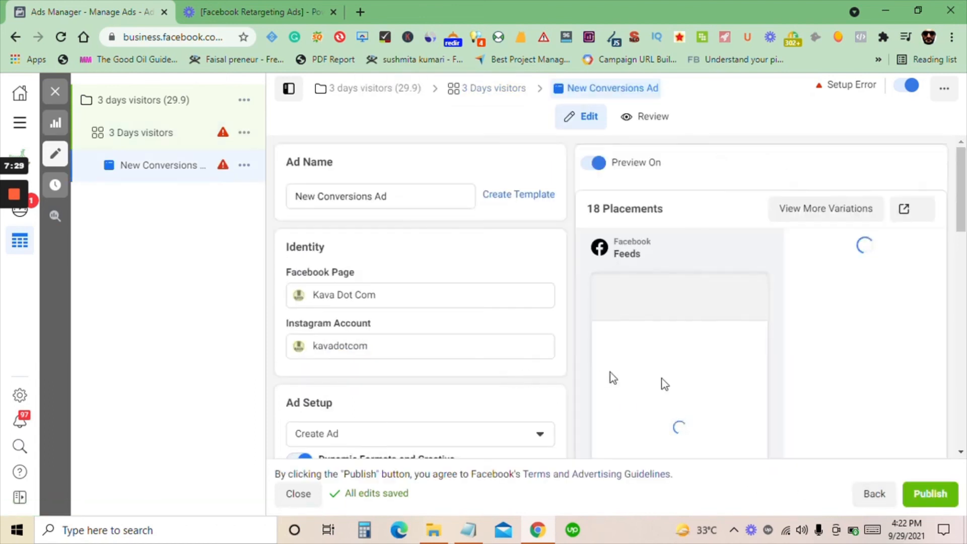
{"action": "double_click", "coordinate": [346, 196]}
{"action": "triple_click", "coordinate": [341, 196]}
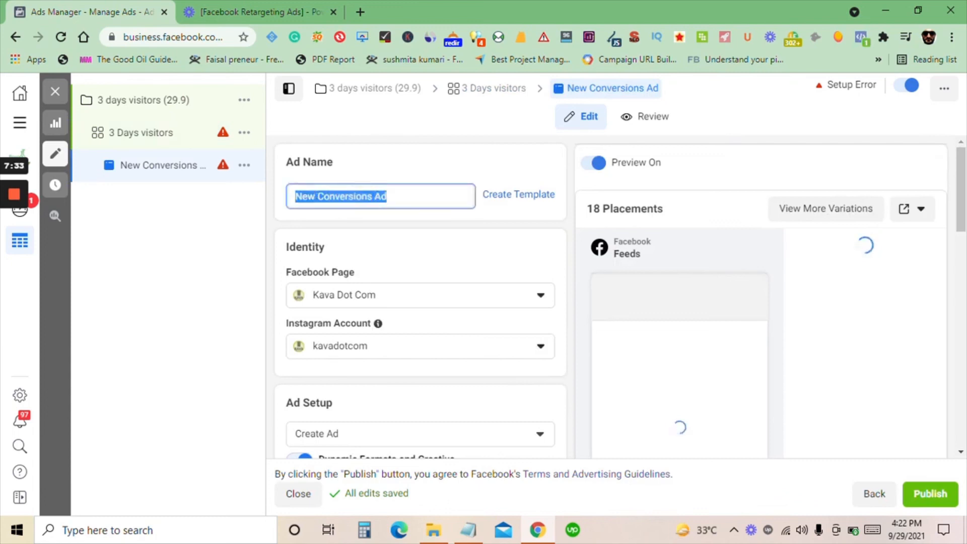
{"action": "left_click", "coordinate": [398, 197]}
{"action": "left_click_drag", "start_coordinate": [374, 197], "coordinate": [317, 197]}
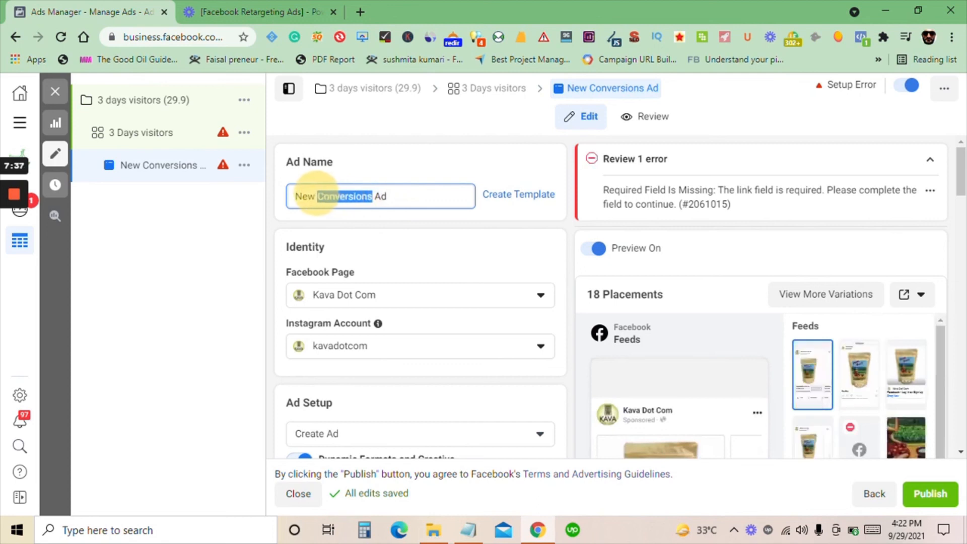
{"action": "key", "text": "BackSpace"}
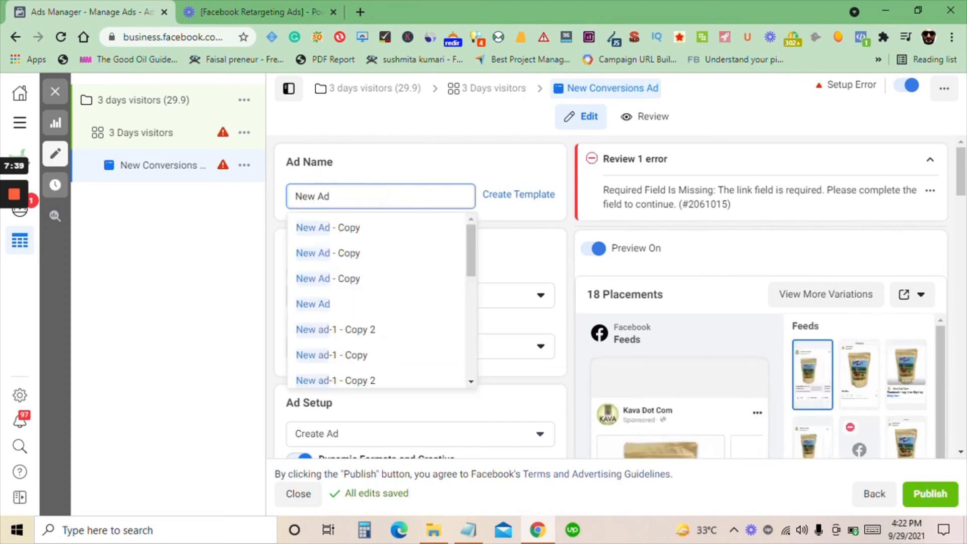
{"action": "left_click", "coordinate": [179, 298]}
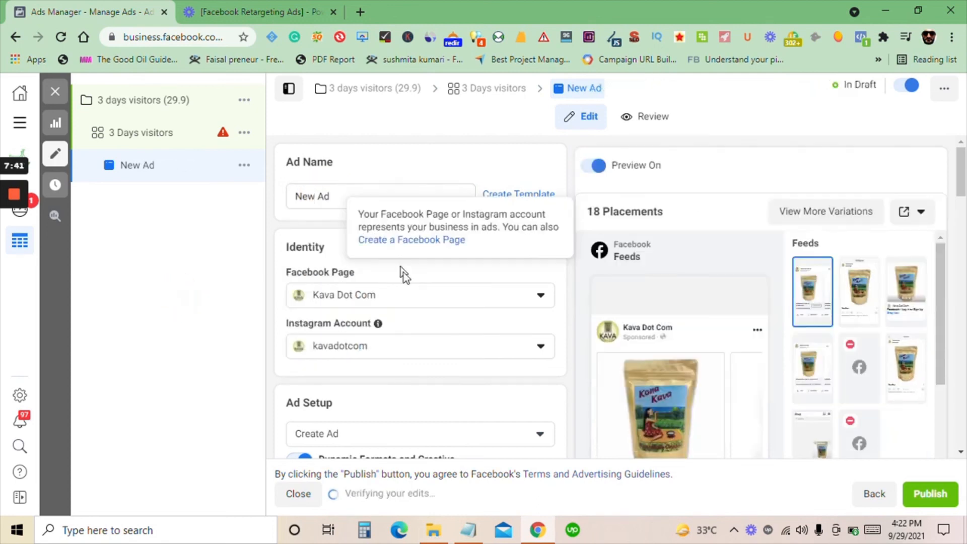
- Review the ad's identity settings and turn off Dynamic Formats and Creative in the ad setup
{"action": "scroll", "coordinate": [361, 265], "scroll_direction": "down", "scroll_amount": 2}
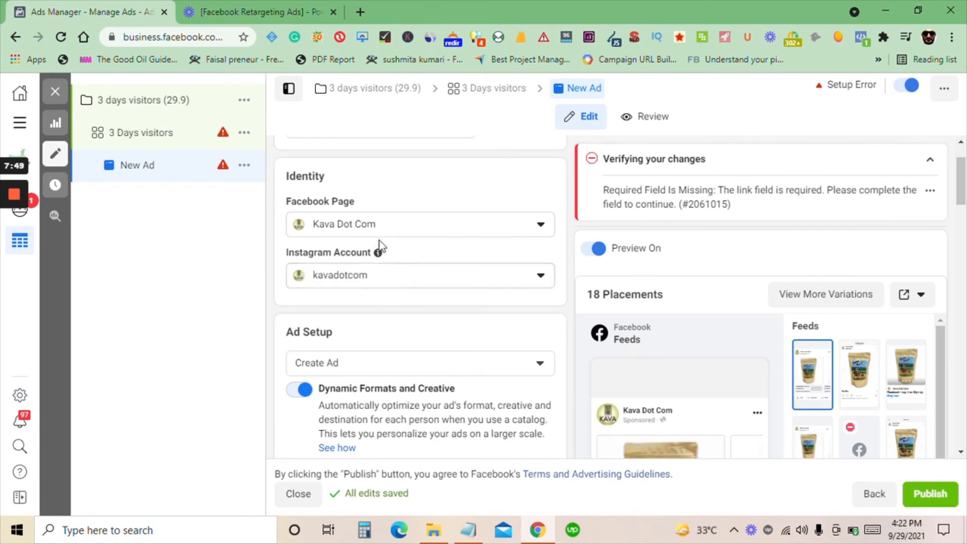
{"action": "scroll", "coordinate": [363, 297], "scroll_direction": "down", "scroll_amount": 4}
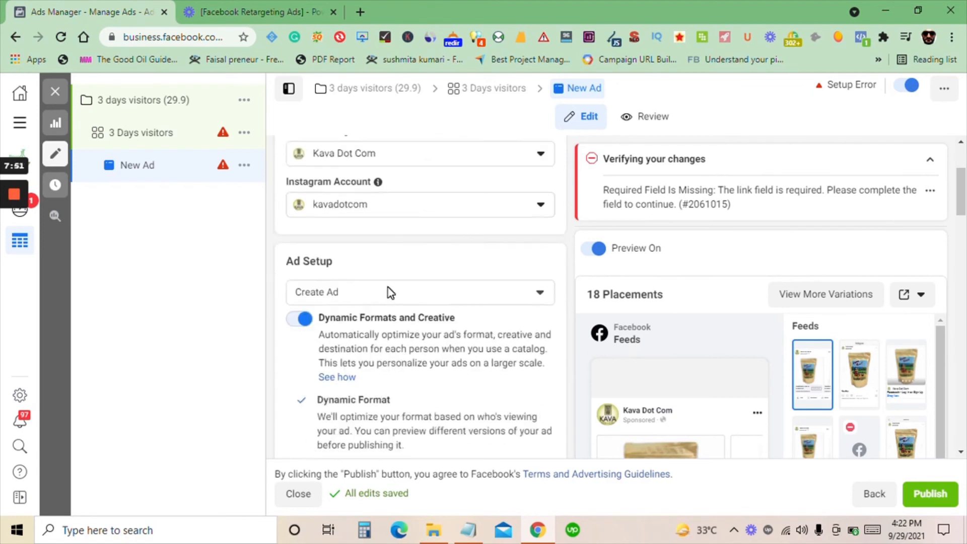
{"action": "scroll", "coordinate": [310, 246], "scroll_direction": "down", "scroll_amount": 1}
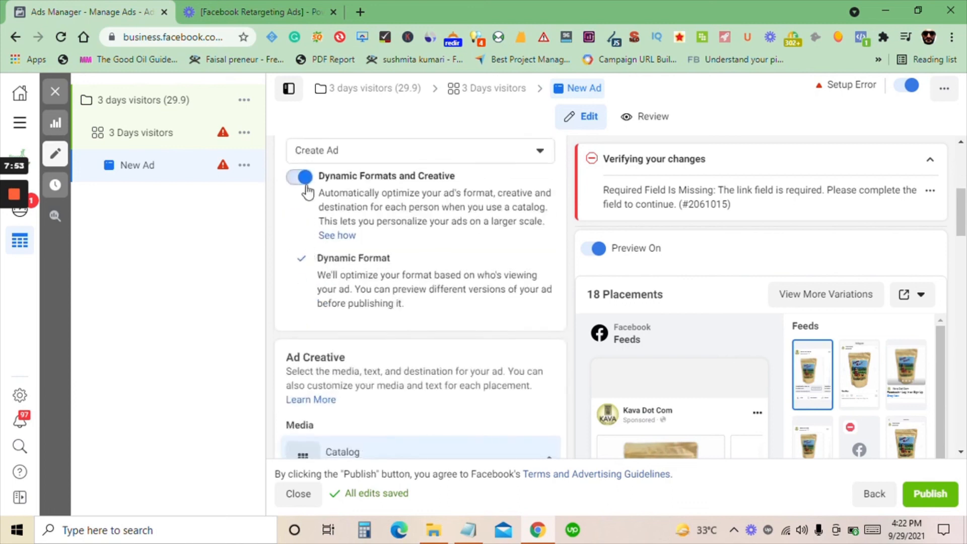
{"action": "scroll", "coordinate": [347, 220], "scroll_direction": "up", "scroll_amount": 1}
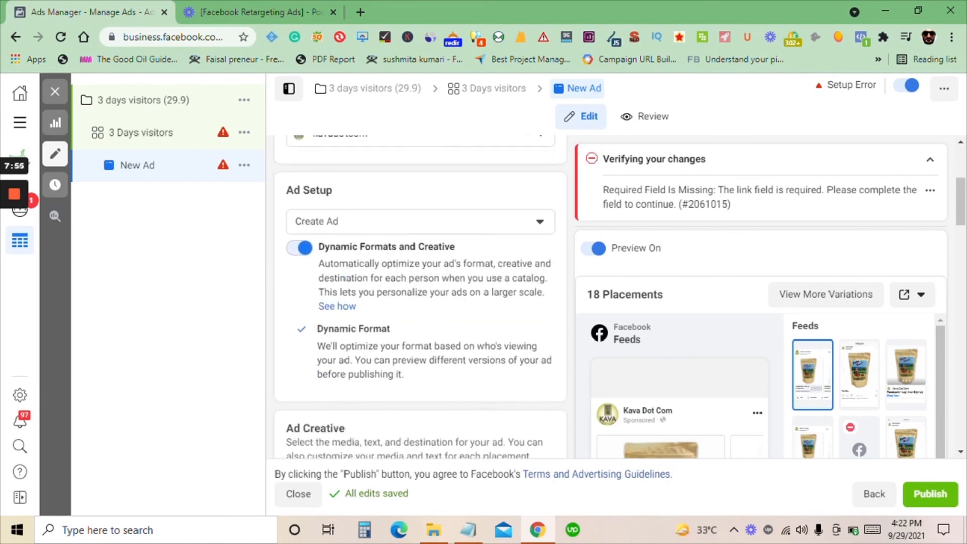
{"action": "left_click", "coordinate": [296, 249]}
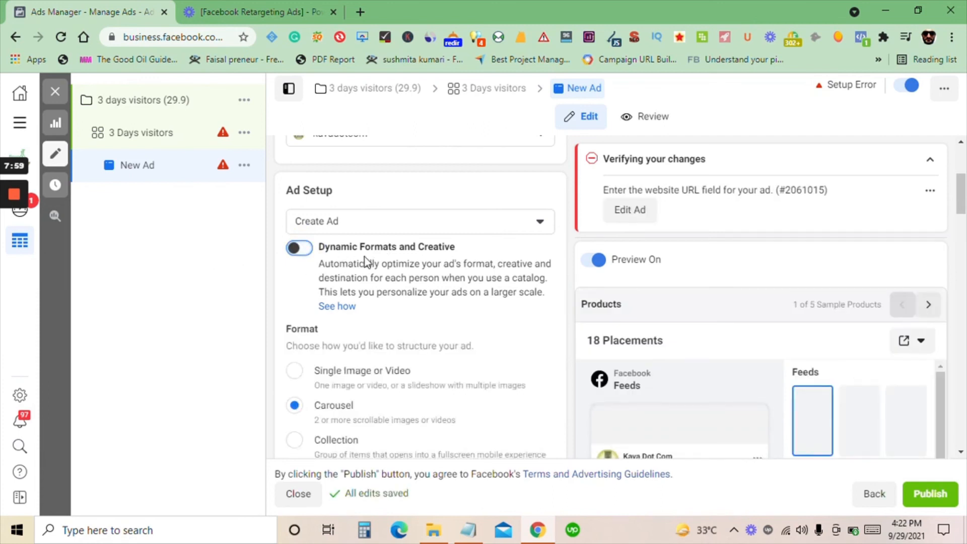
- Review the Dynamic Formats and Creative description and the Single Image or Video, Carousel and Collection format choices
{"action": "scroll", "coordinate": [385, 271], "scroll_direction": "down", "scroll_amount": 3}
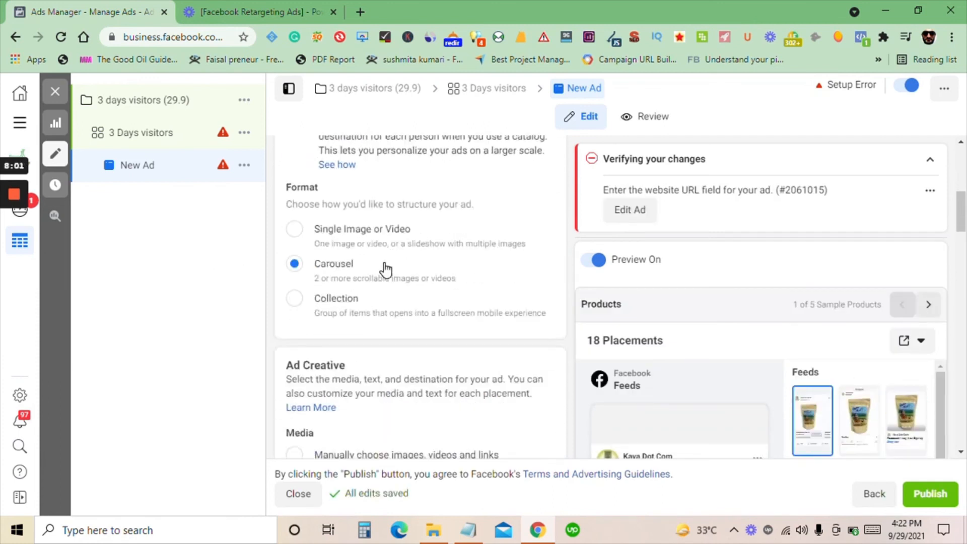
{"action": "scroll", "coordinate": [384, 270], "scroll_direction": "up", "scroll_amount": 3}
{"action": "triple_click", "coordinate": [388, 291]}
{"action": "left_click_drag", "start_coordinate": [435, 292], "coordinate": [449, 293]}
{"action": "scroll", "coordinate": [368, 274], "scroll_direction": "down", "scroll_amount": 4}
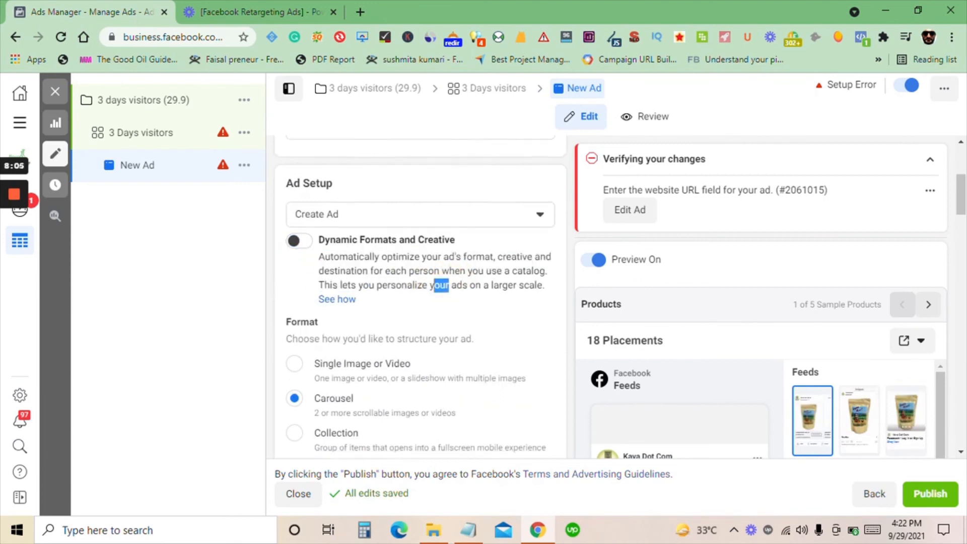
{"action": "scroll", "coordinate": [370, 277], "scroll_direction": "up", "scroll_amount": 1}
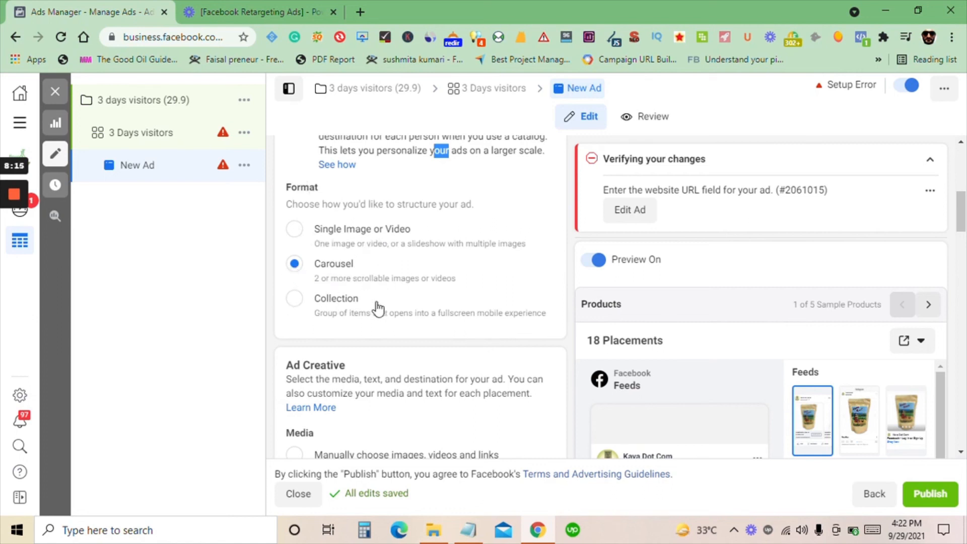
{"action": "scroll", "coordinate": [380, 309], "scroll_direction": "down", "scroll_amount": 1}
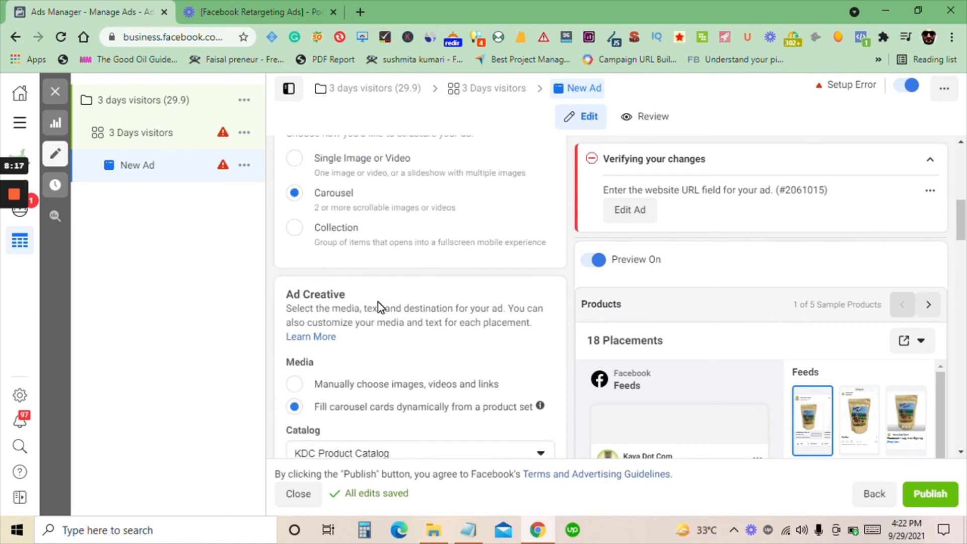
{"action": "scroll", "coordinate": [379, 308], "scroll_direction": "up", "scroll_amount": 1}
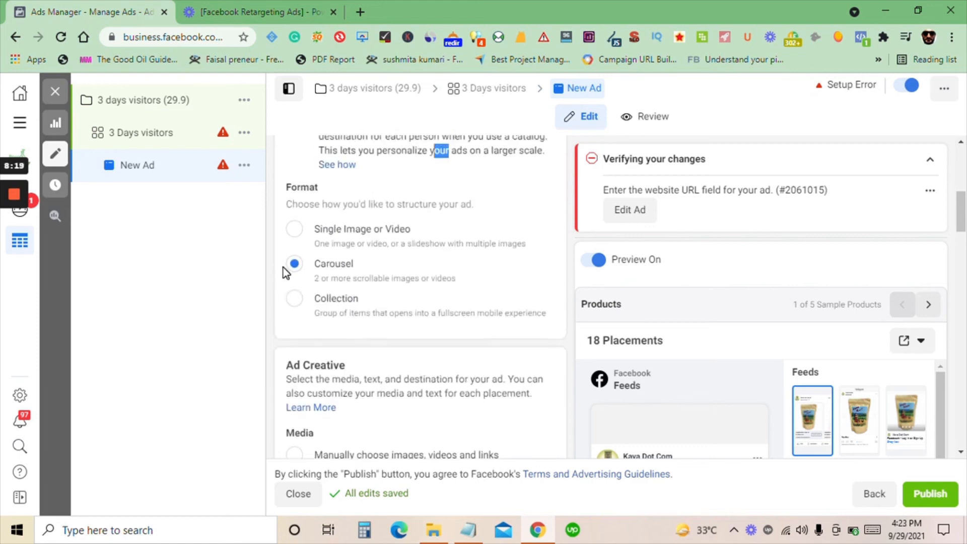
- Check the carousel's catalog and product set media options, and set the ad format to Single Image or Video
{"action": "scroll", "coordinate": [368, 280], "scroll_direction": "down", "scroll_amount": 4}
{"action": "mouse_move", "coordinate": [331, 271]}
{"action": "scroll", "coordinate": [309, 245], "scroll_direction": "up", "scroll_amount": 1}
{"action": "mouse_move", "coordinate": [328, 290]}
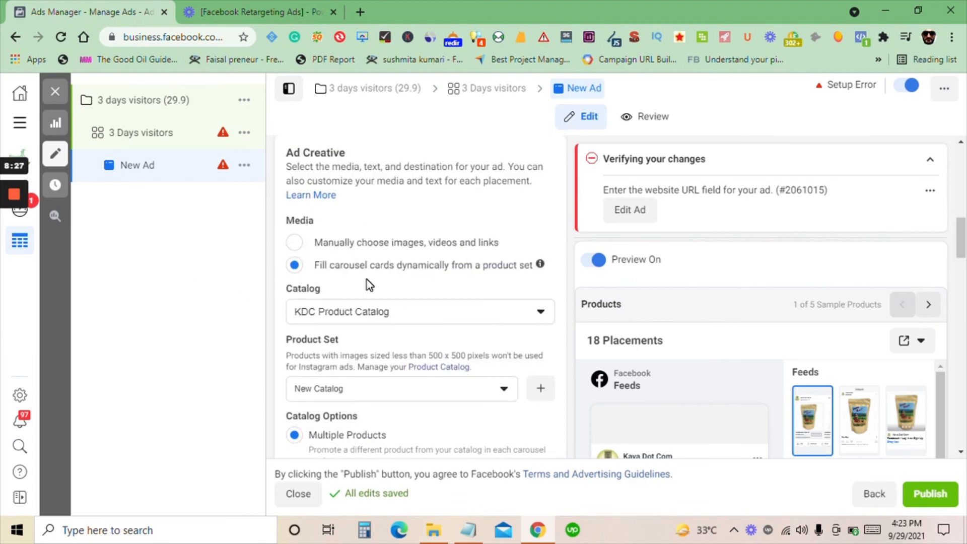
{"action": "scroll", "coordinate": [370, 285], "scroll_direction": "up", "scroll_amount": 3}
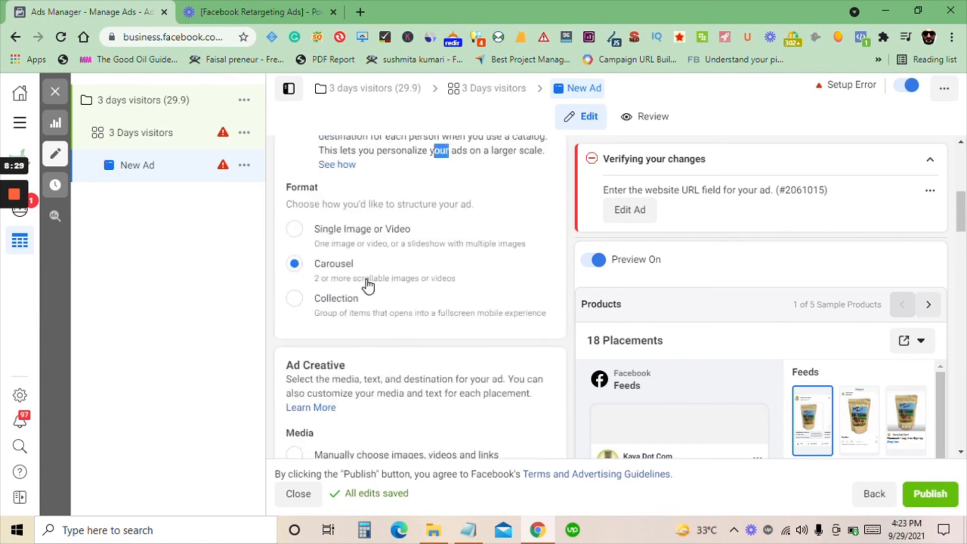
{"action": "left_click", "coordinate": [311, 246]}
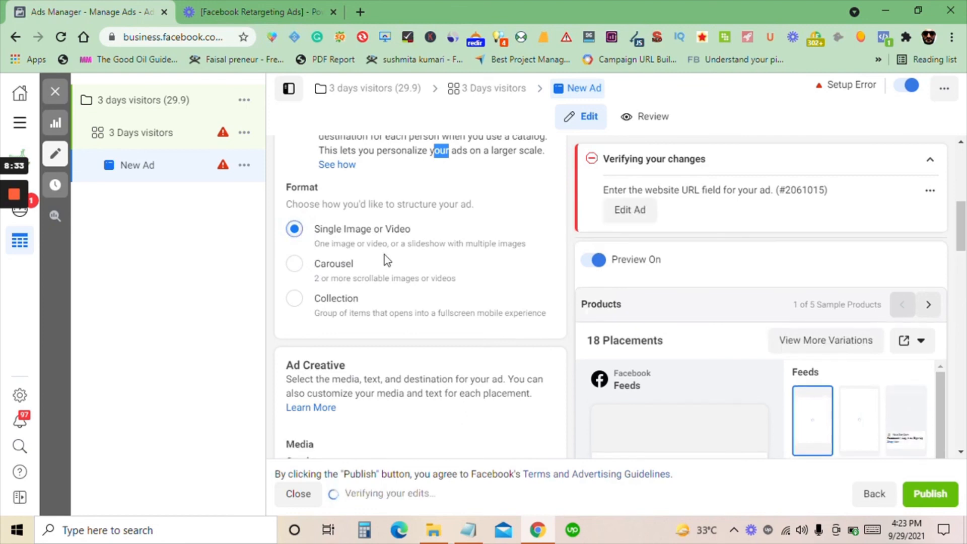
- Remove the KDC Product Catalog from the ad creative's media
{"action": "scroll", "coordinate": [398, 262], "scroll_direction": "down", "scroll_amount": 3}
{"action": "scroll", "coordinate": [359, 233], "scroll_direction": "up", "scroll_amount": 3}
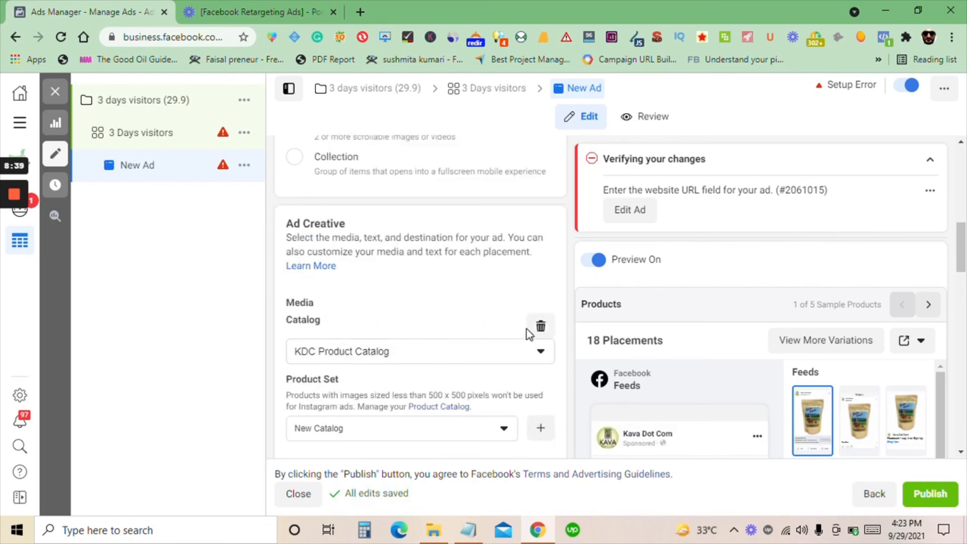
{"action": "left_click", "coordinate": [541, 328]}
- Add the 1080 × 1080 "Kava: A Relaxing Alternative To Alcohol" account image, accepting the suggested crops and leaving Allow enhancements on
{"action": "left_click", "coordinate": [322, 328]}
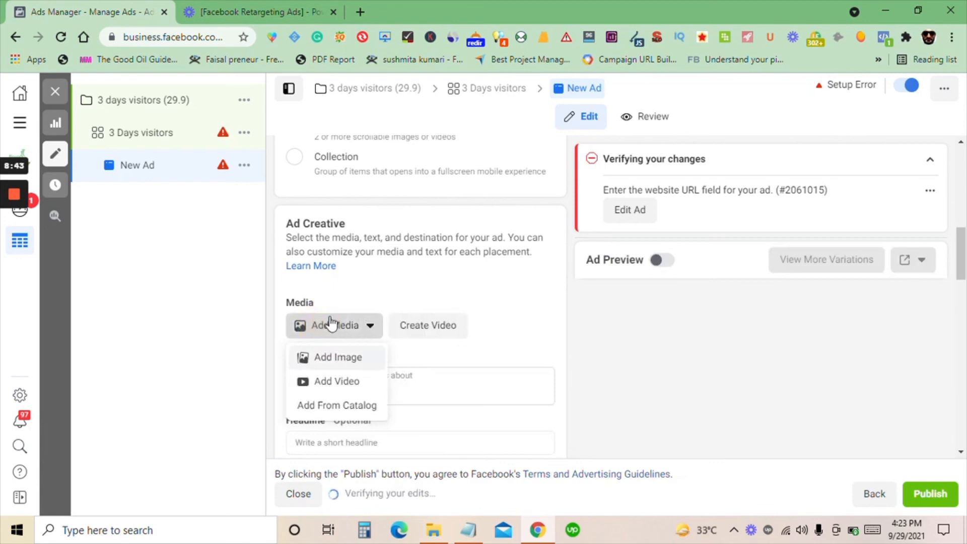
{"action": "left_click", "coordinate": [338, 358]}
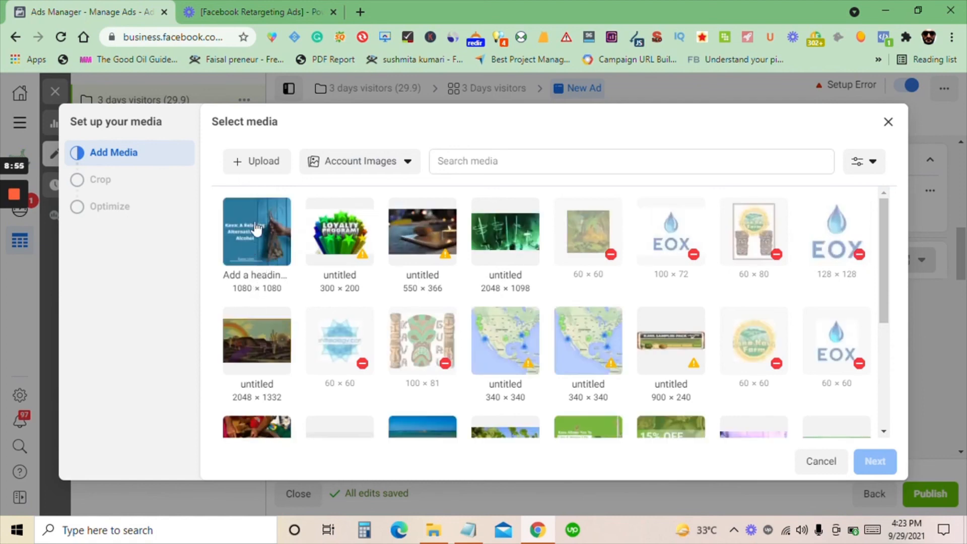
{"action": "left_click", "coordinate": [272, 241]}
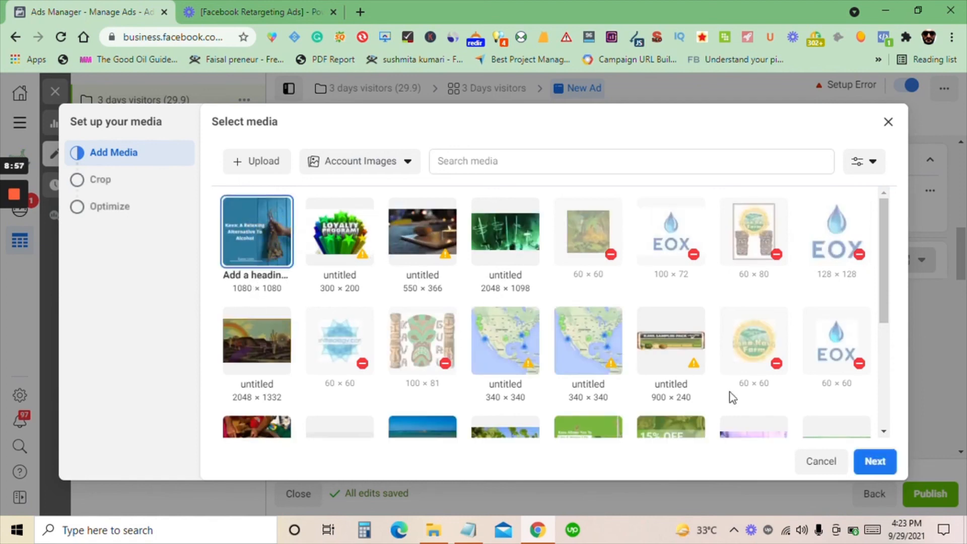
{"action": "left_click", "coordinate": [862, 461]}
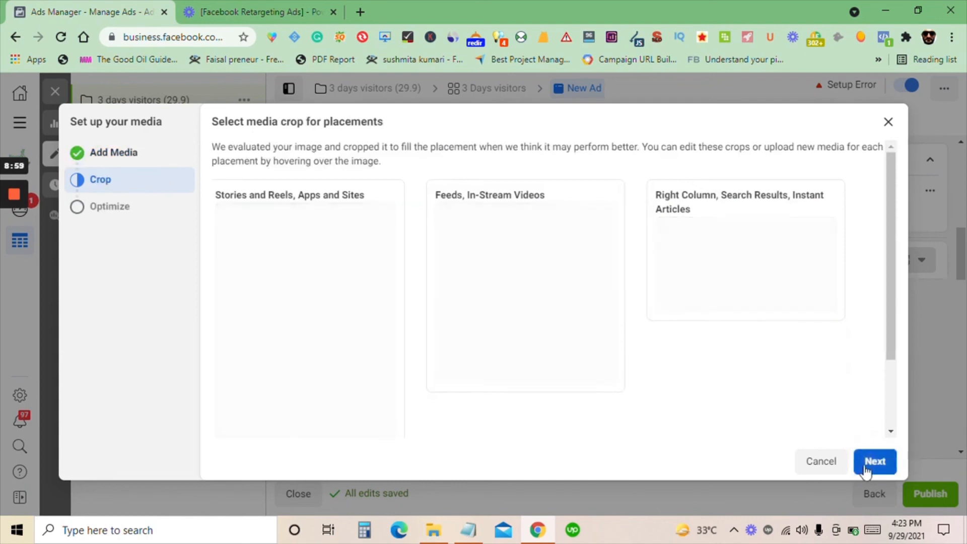
{"action": "left_click", "coordinate": [886, 470]}
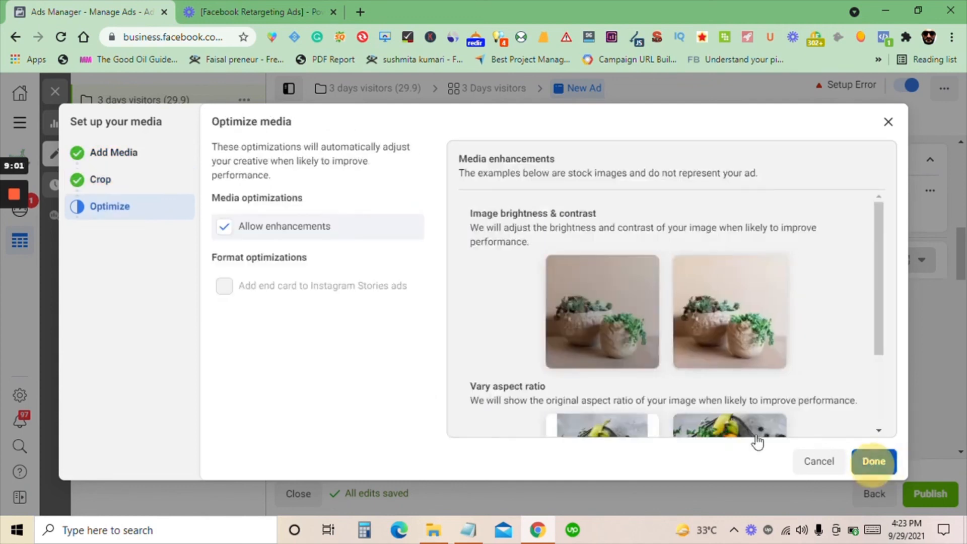
{"action": "key", "text": "Return"}
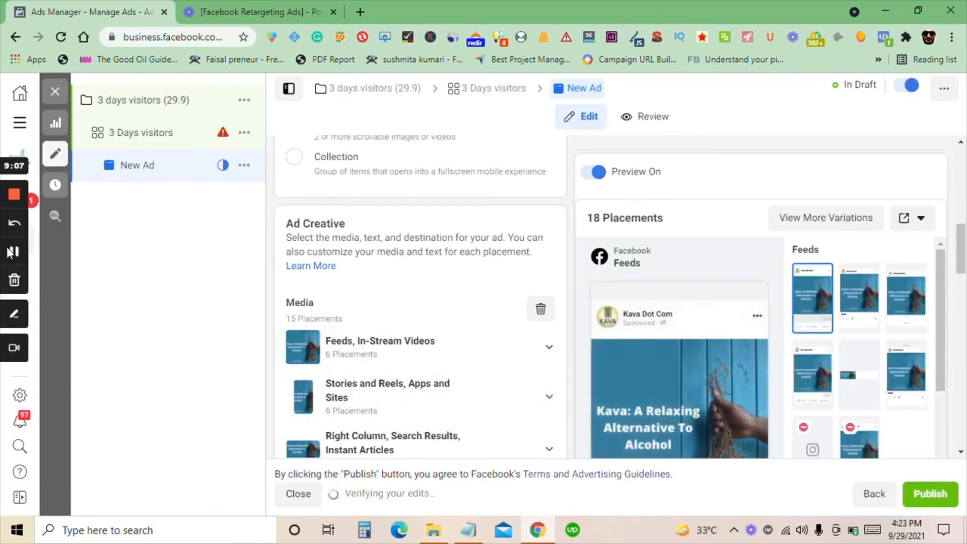
- Set the ad's destination website URL to kava.com
{"action": "scroll", "coordinate": [488, 313], "scroll_direction": "down", "scroll_amount": 3}
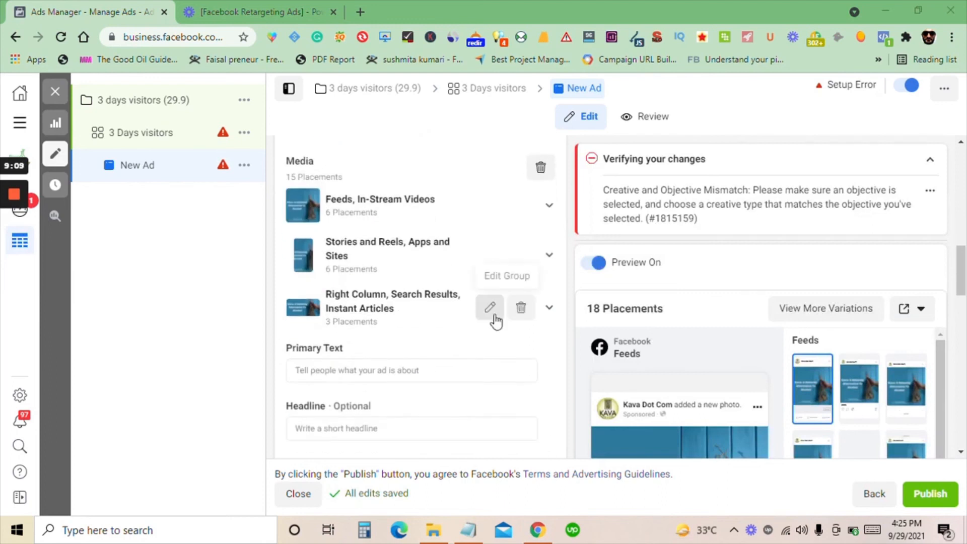
{"action": "scroll", "coordinate": [509, 326], "scroll_direction": "down", "scroll_amount": 3}
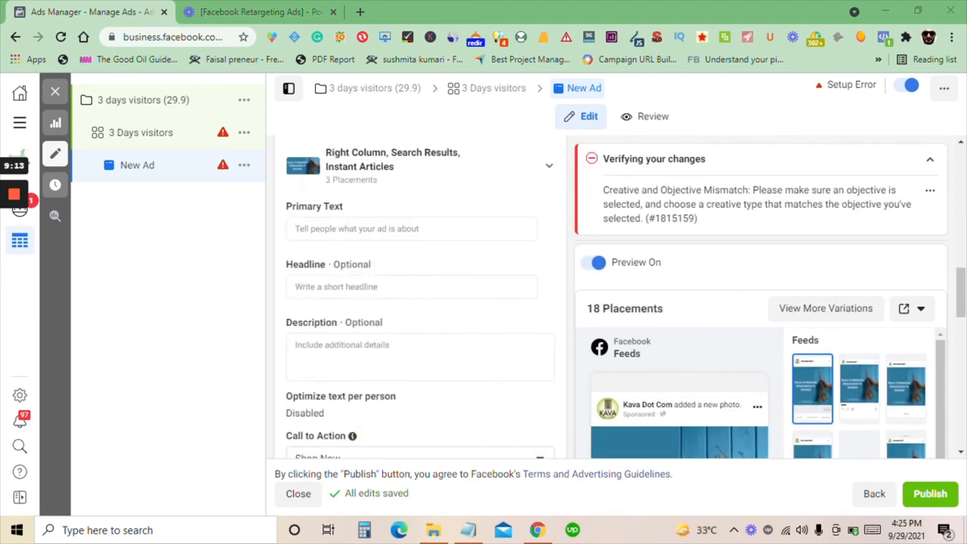
{"action": "scroll", "coordinate": [353, 307], "scroll_direction": "down", "scroll_amount": 3}
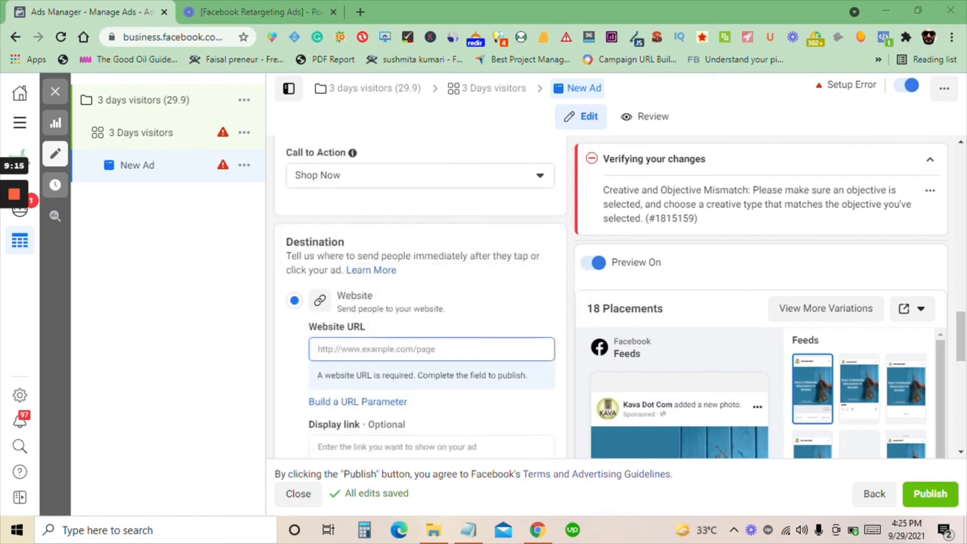
{"action": "left_click", "coordinate": [408, 348]}
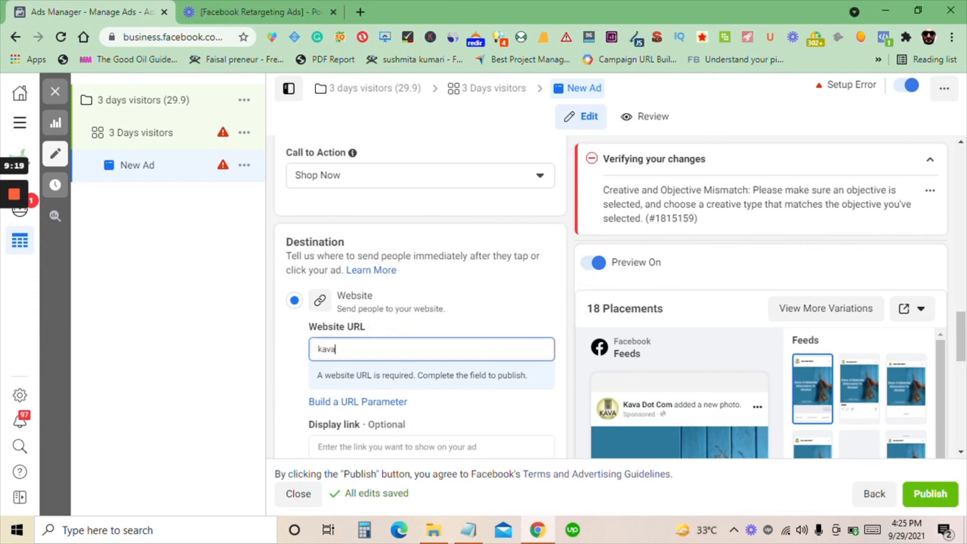
{"action": "type", "text": "kava.com"}
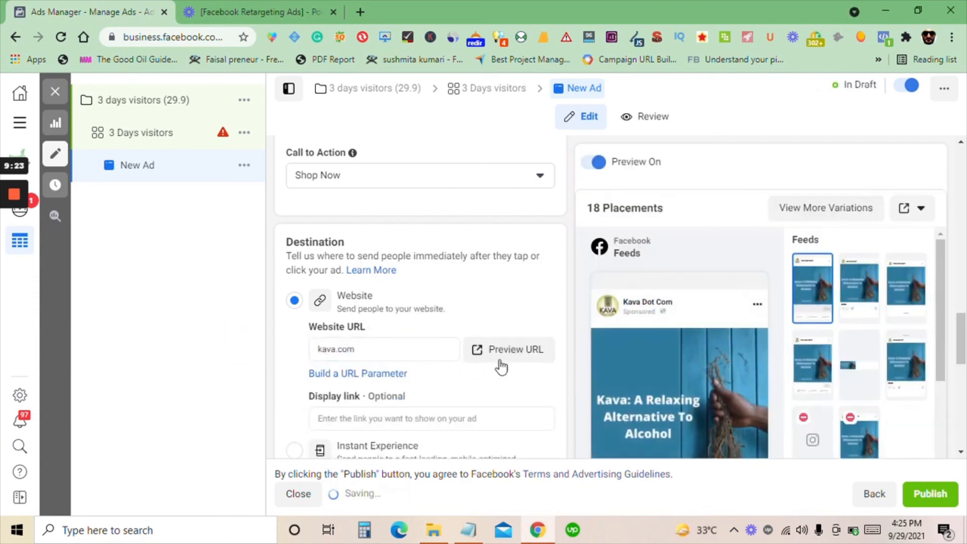
- Go to the Primary Text field, switch to Notepad and copy the ad copy from "How to get rid of sleepless nights forever" through the discount code line
{"action": "scroll", "coordinate": [569, 367], "scroll_direction": "down", "scroll_amount": 2}
{"action": "scroll", "coordinate": [458, 324], "scroll_direction": "up", "scroll_amount": 8}
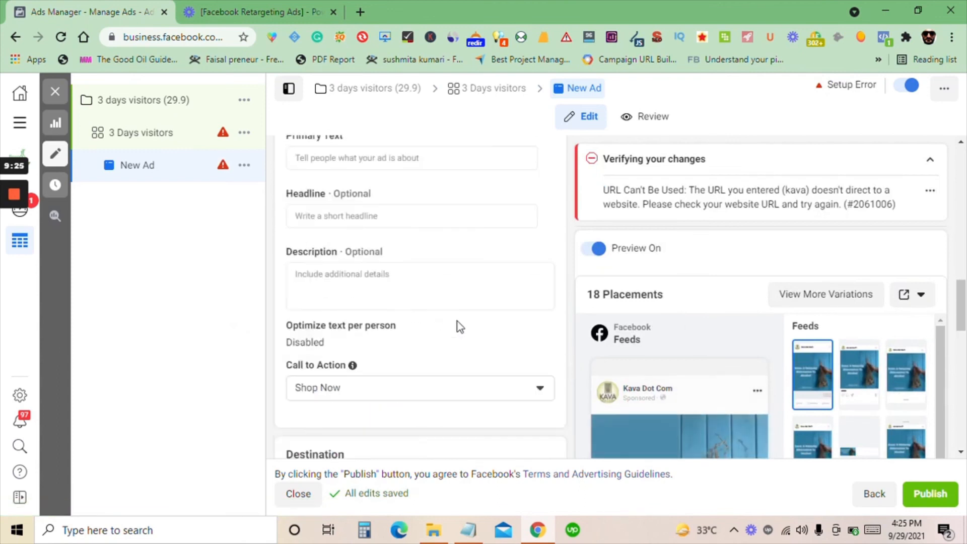
{"action": "left_click", "coordinate": [355, 299]}
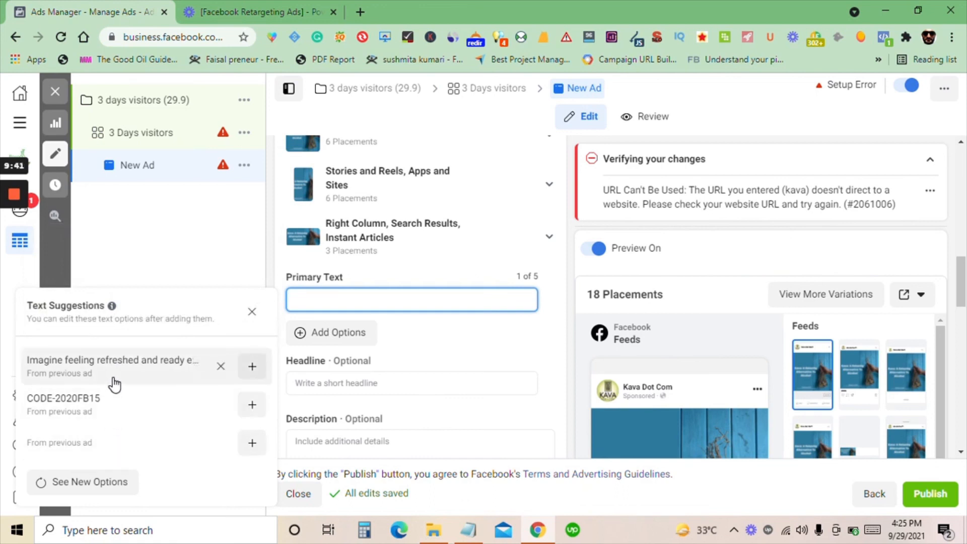
{"action": "left_click", "coordinate": [231, 271]}
{"action": "left_click", "coordinate": [325, 299]}
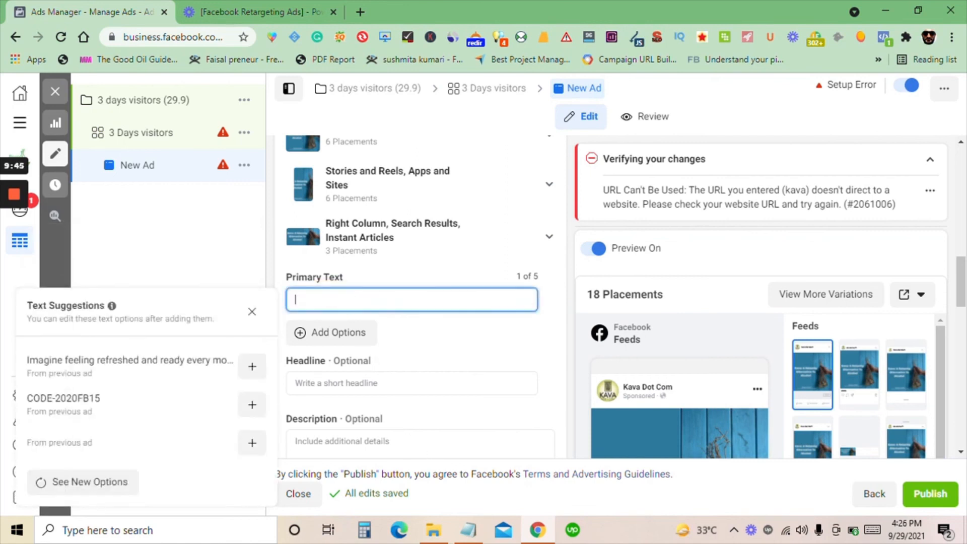
{"action": "left_click", "coordinate": [469, 529]}
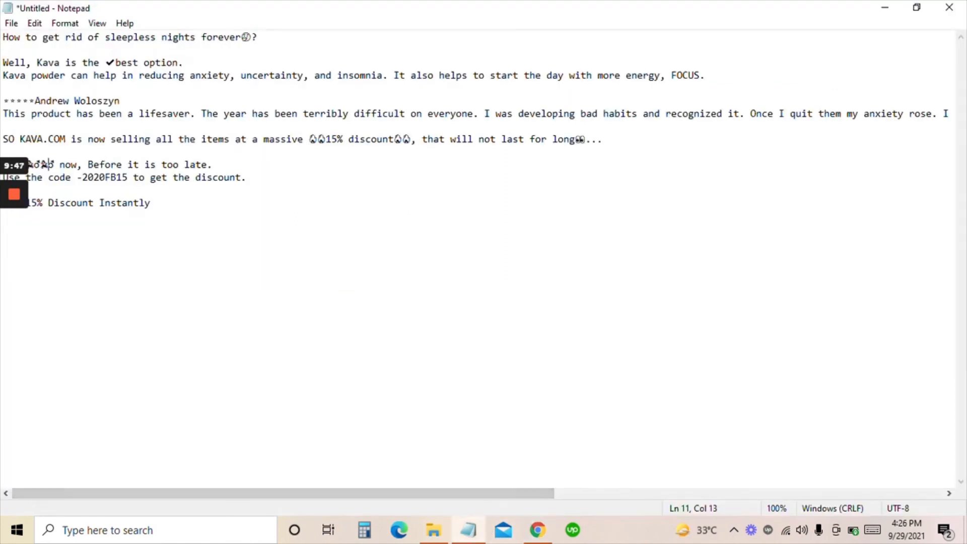
{"action": "left_click_drag", "start_coordinate": [247, 177], "coordinate": [6, 35]}
{"action": "right_click", "coordinate": [5, 36]}
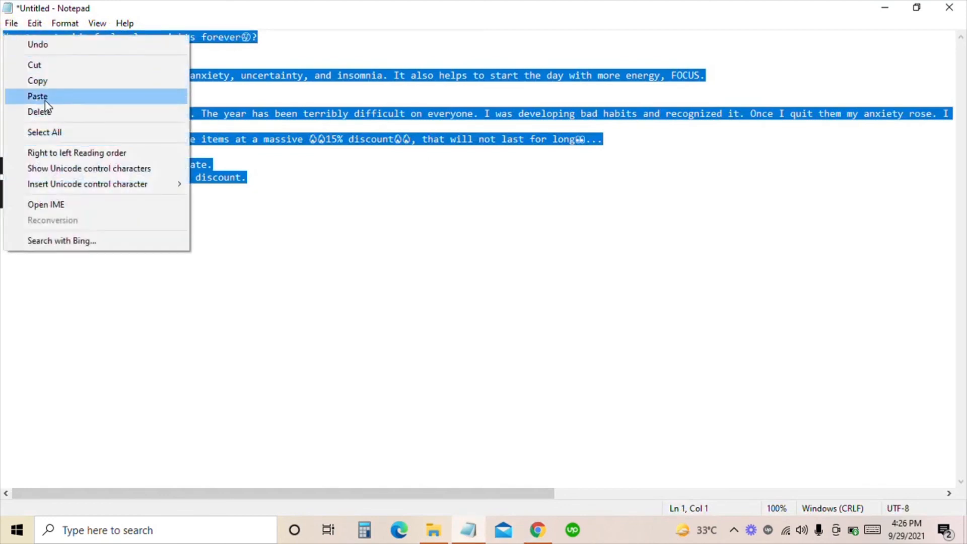
{"action": "left_click", "coordinate": [50, 82]}
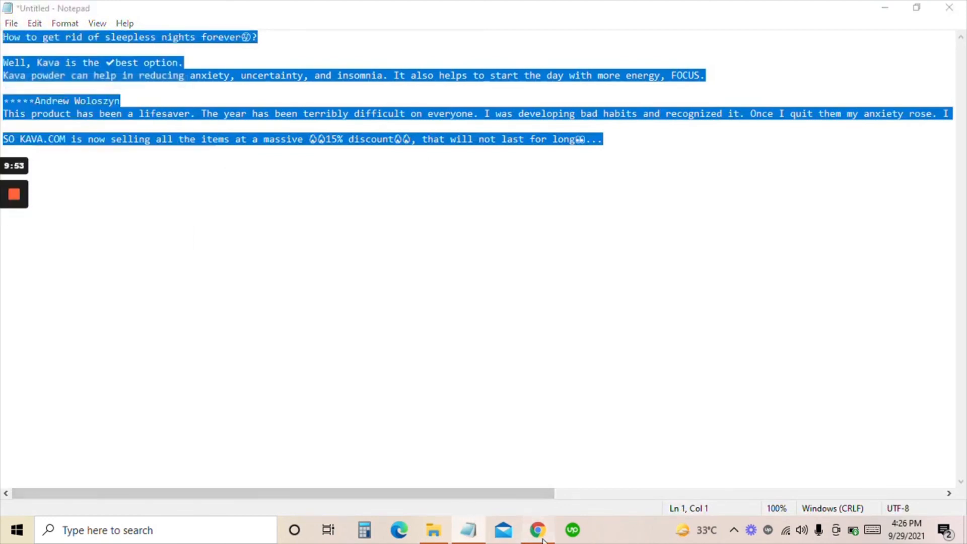
- Return to Ads Manager, paste the copied ad copy as the primary text and dismiss the text suggestions
{"action": "left_click", "coordinate": [537, 530]}
{"action": "left_click", "coordinate": [313, 301]}
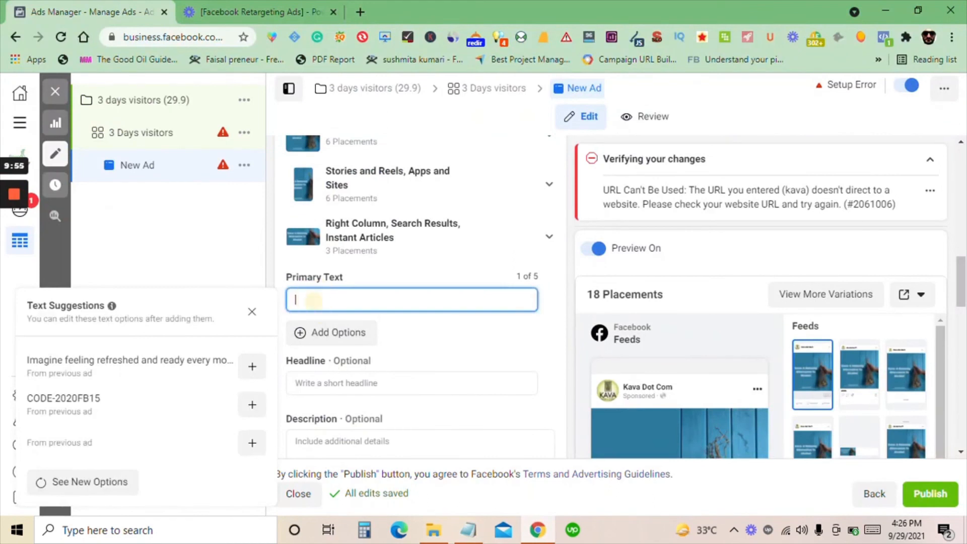
{"action": "key", "text": "ctrl+v"}
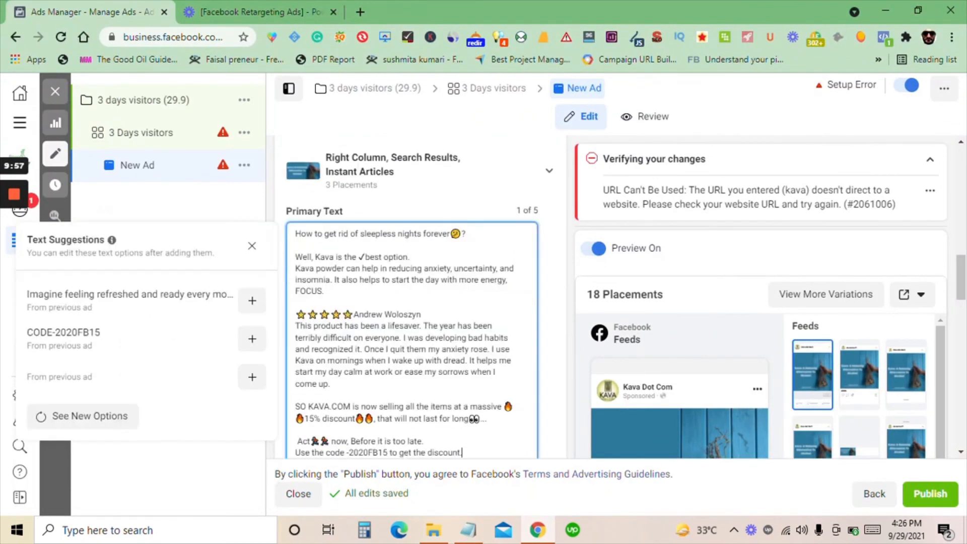
{"action": "left_click", "coordinate": [475, 305]}
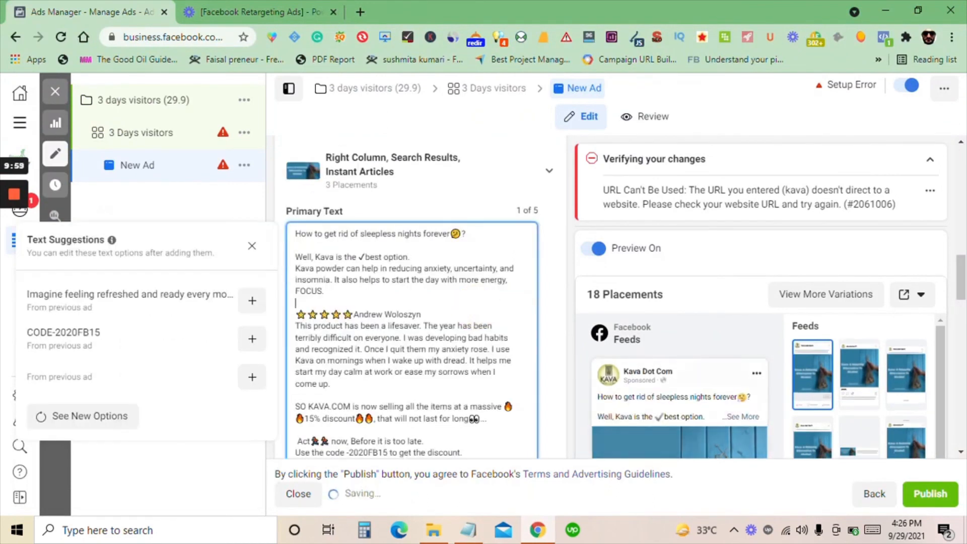
{"action": "left_click", "coordinate": [252, 246]}
- Go to the Headline field, switch to Notepad and copy the line "Get 15% Discount Instantly"
{"action": "scroll", "coordinate": [412, 344], "scroll_direction": "down", "scroll_amount": 4}
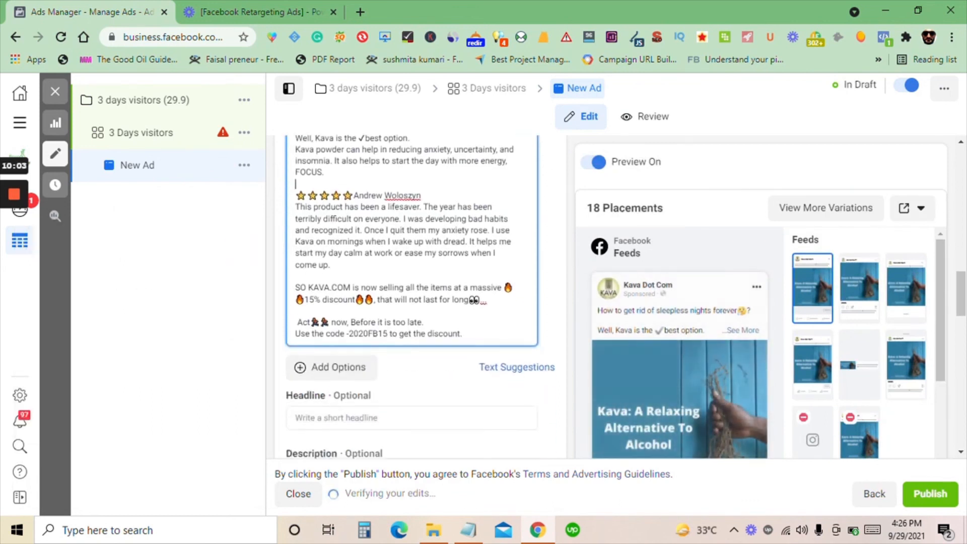
{"action": "left_click", "coordinate": [348, 324]}
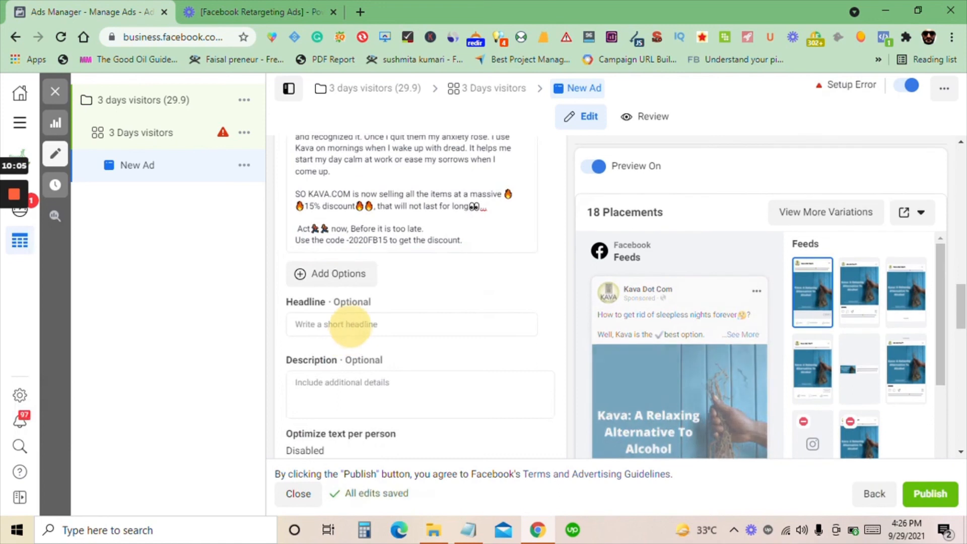
{"action": "left_click", "coordinate": [468, 530]}
{"action": "left_click", "coordinate": [164, 287]}
{"action": "left_click_drag", "start_coordinate": [156, 203], "coordinate": [11, 227]}
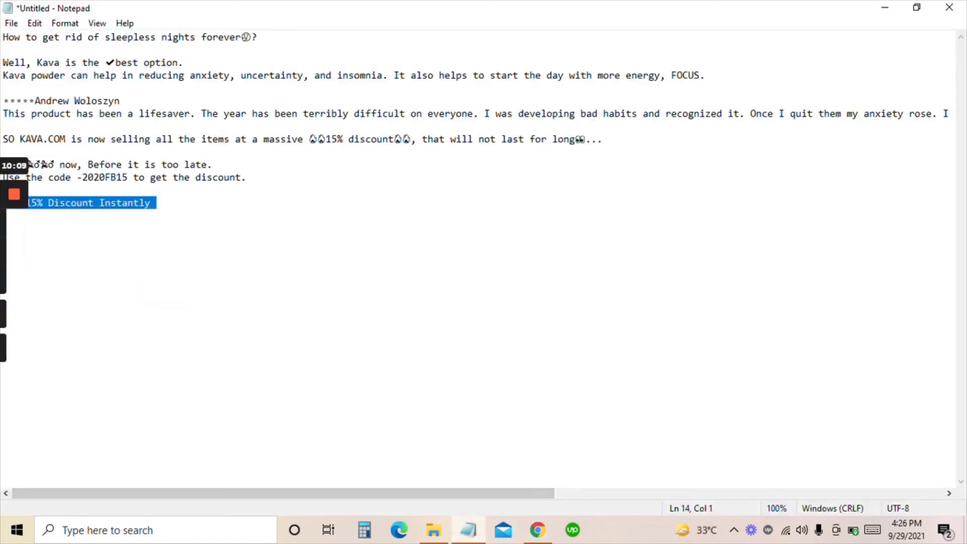
{"action": "right_click", "coordinate": [83, 205]}
{"action": "left_click", "coordinate": [121, 252]}
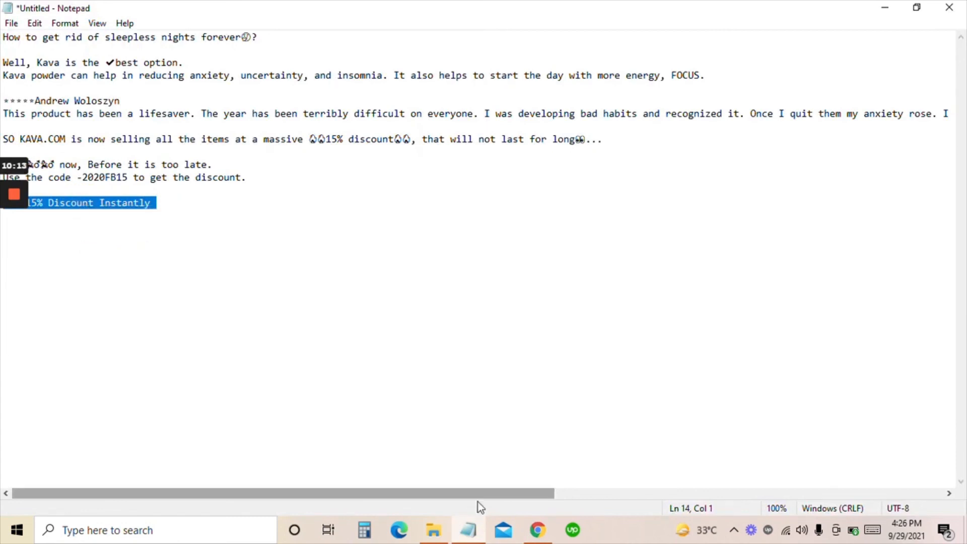
- Return to Ads Manager and paste "Get 15% Discount Instantly" as the ad's headline
{"action": "left_click", "coordinate": [537, 530]}
{"action": "left_click", "coordinate": [342, 356]}
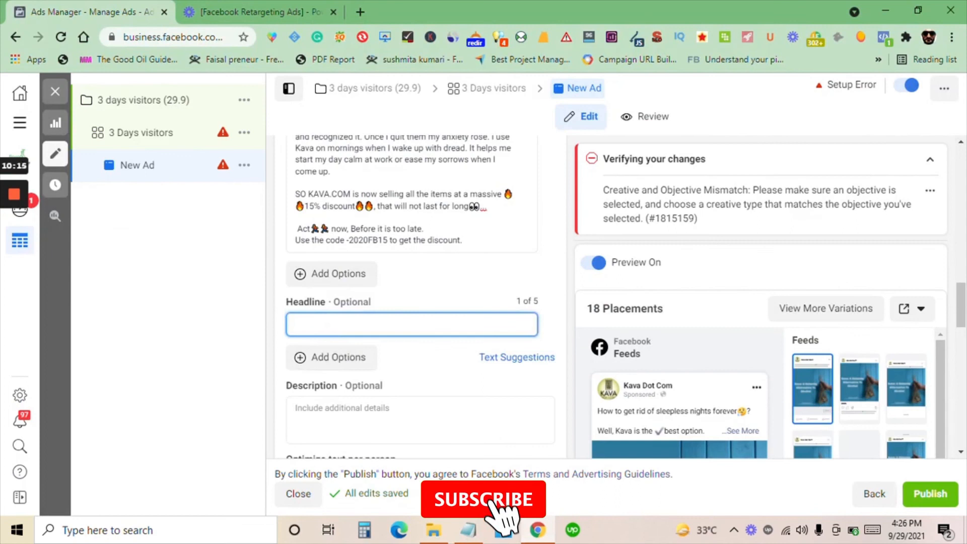
{"action": "right_click", "coordinate": [347, 325]}
{"action": "left_click", "coordinate": [395, 195]}
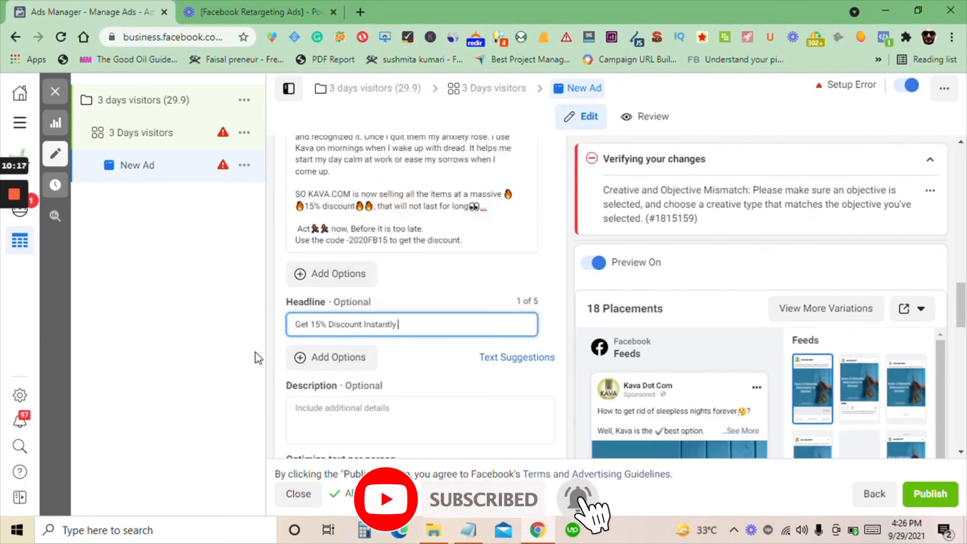
{"action": "left_click", "coordinate": [173, 380]}
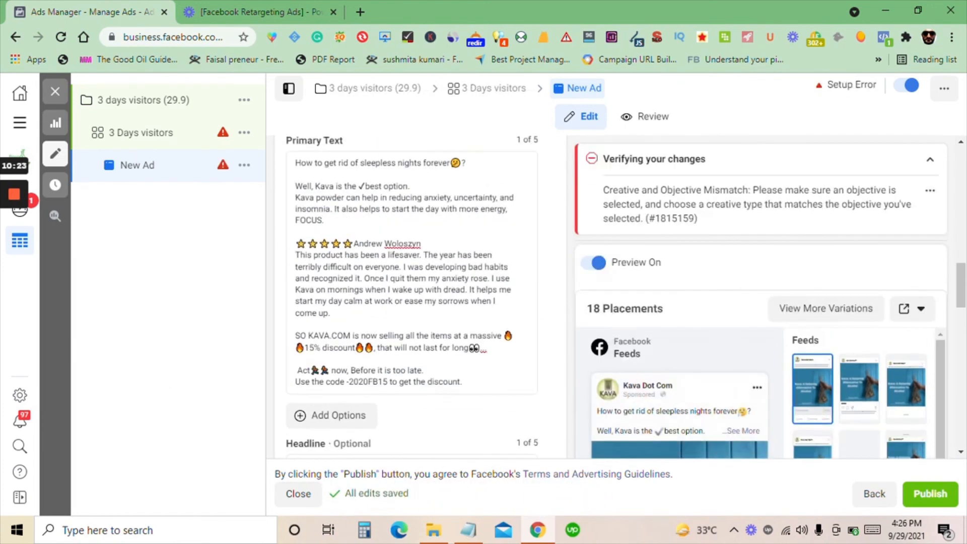
- Review the ad's primary text, headline, feed preview, languages and tracking settings
{"action": "scroll", "coordinate": [412, 298], "scroll_direction": "up", "scroll_amount": 2}
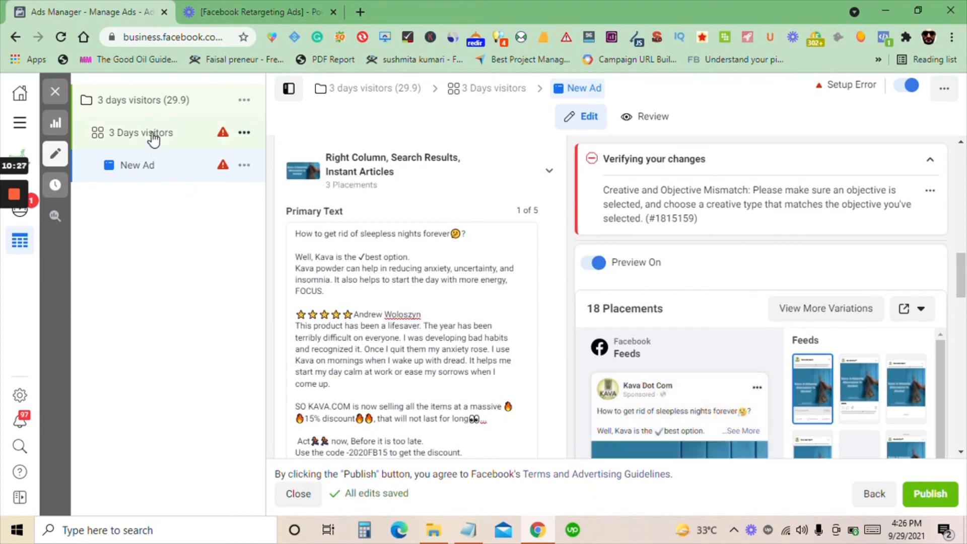
{"action": "scroll", "coordinate": [412, 303], "scroll_direction": "down", "scroll_amount": 1}
{"action": "scroll", "coordinate": [412, 297], "scroll_direction": "down", "scroll_amount": 2}
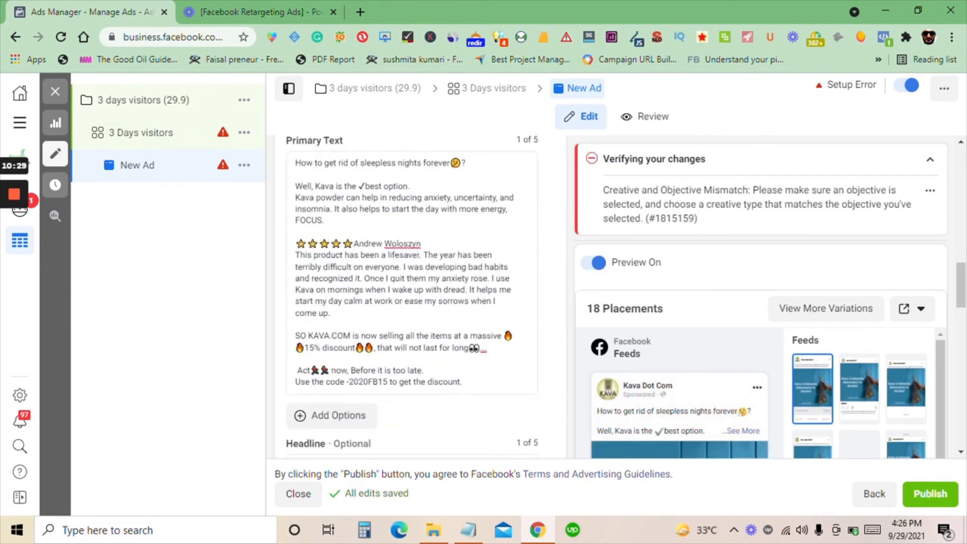
{"action": "scroll", "coordinate": [412, 297], "scroll_direction": "down", "scroll_amount": 3}
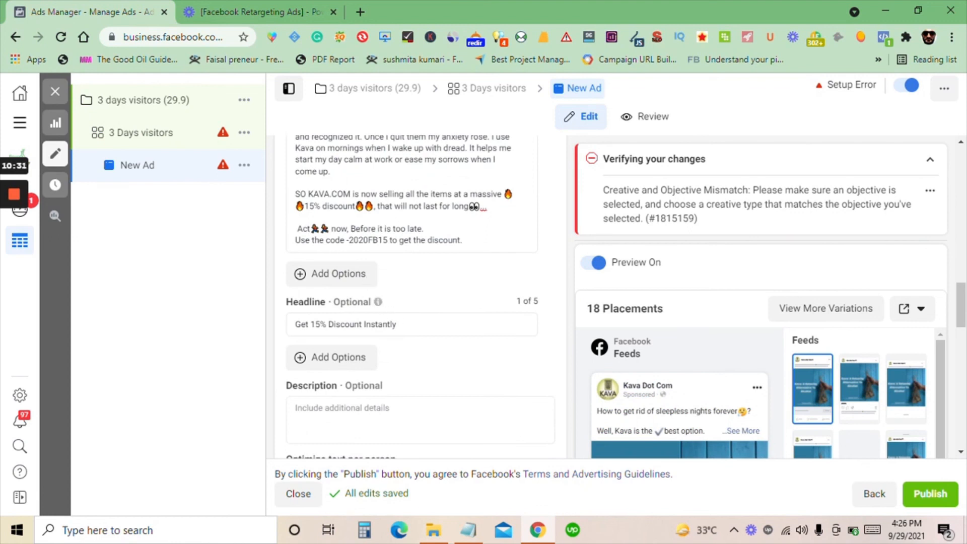
{"action": "scroll", "coordinate": [407, 331], "scroll_direction": "down", "scroll_amount": 5}
{"action": "mouse_move", "coordinate": [699, 361]}
{"action": "scroll", "coordinate": [725, 386], "scroll_direction": "down", "scroll_amount": 10}
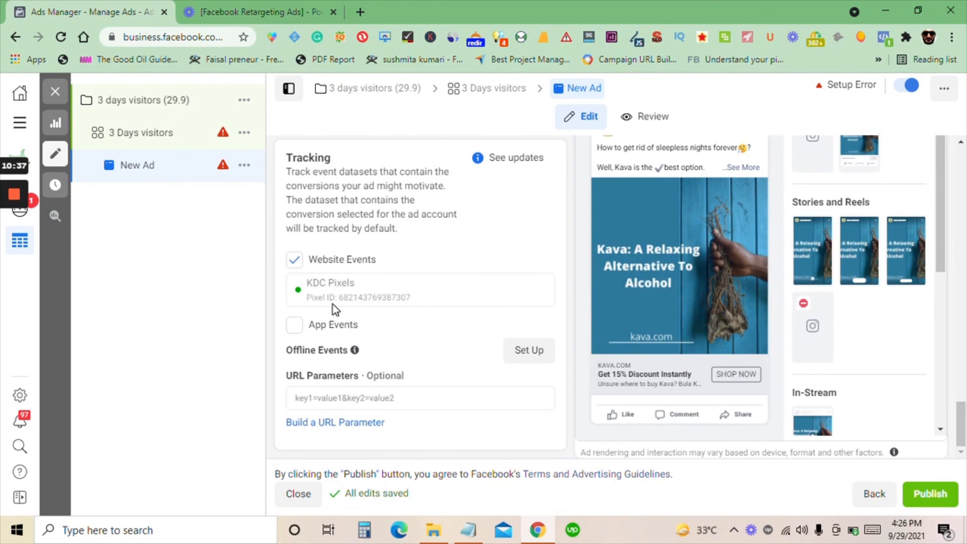
{"action": "scroll", "coordinate": [359, 343], "scroll_direction": "up", "scroll_amount": 6}
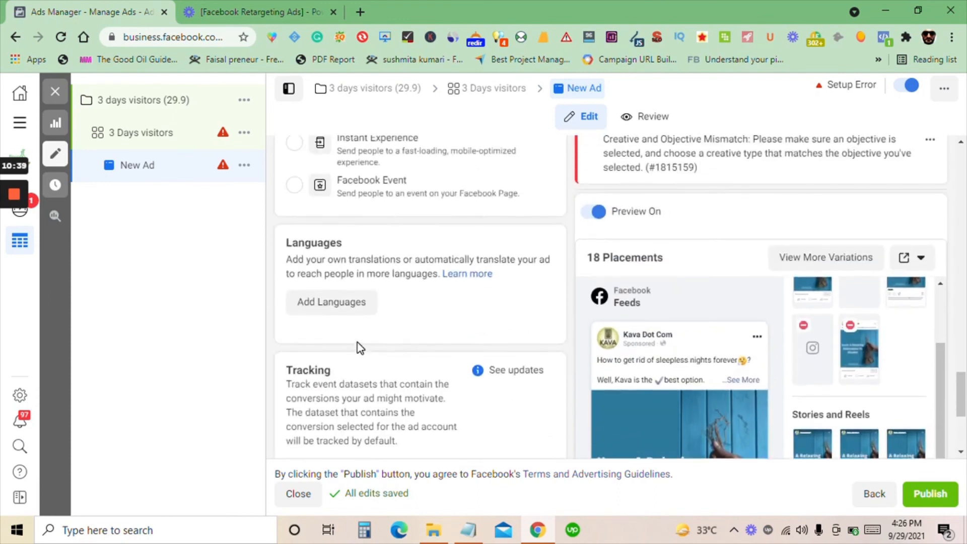
- Check the Call to Action choices, keeping Shop Now, and review the destination and website event tracking settings
{"action": "scroll", "coordinate": [342, 297], "scroll_direction": "up", "scroll_amount": 2}
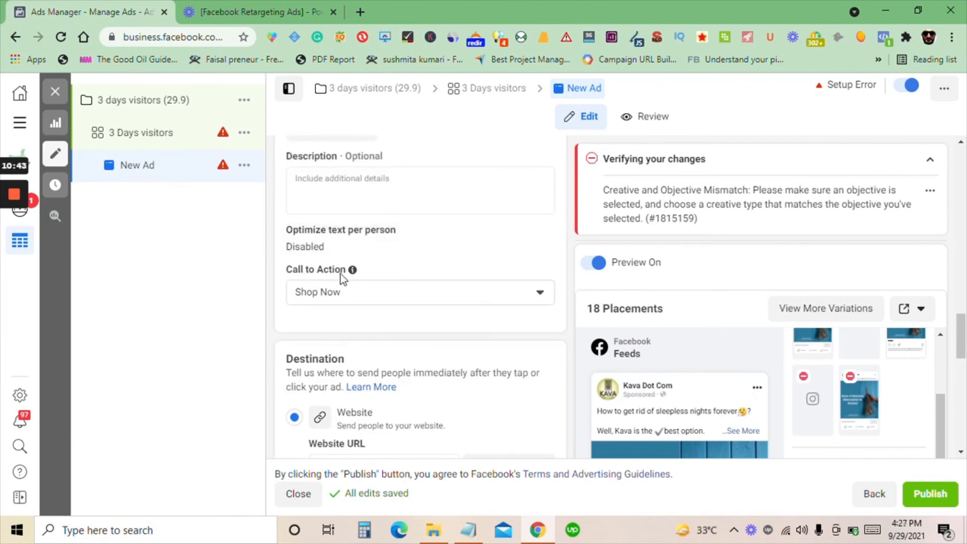
{"action": "left_click", "coordinate": [410, 294]}
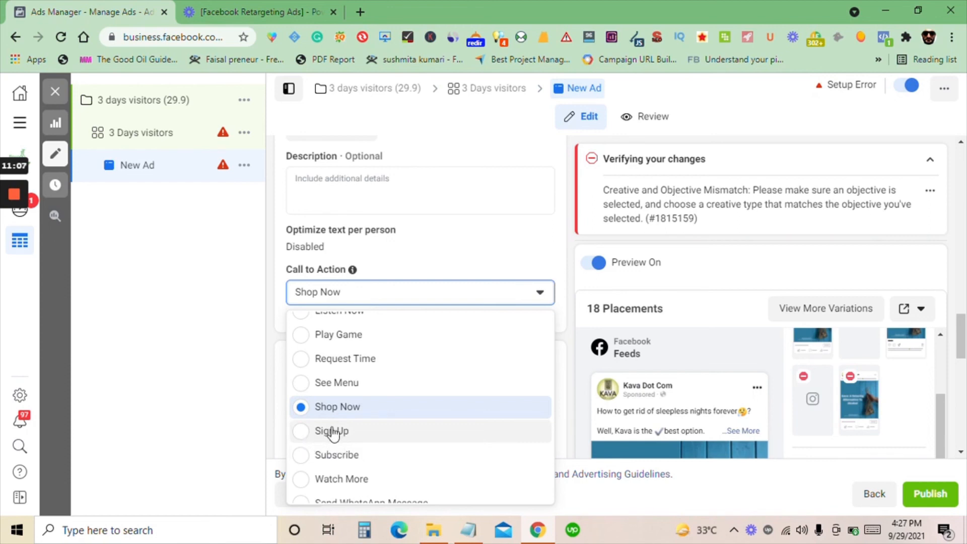
{"action": "left_click", "coordinate": [183, 371]}
{"action": "scroll", "coordinate": [477, 365], "scroll_direction": "down", "scroll_amount": 1}
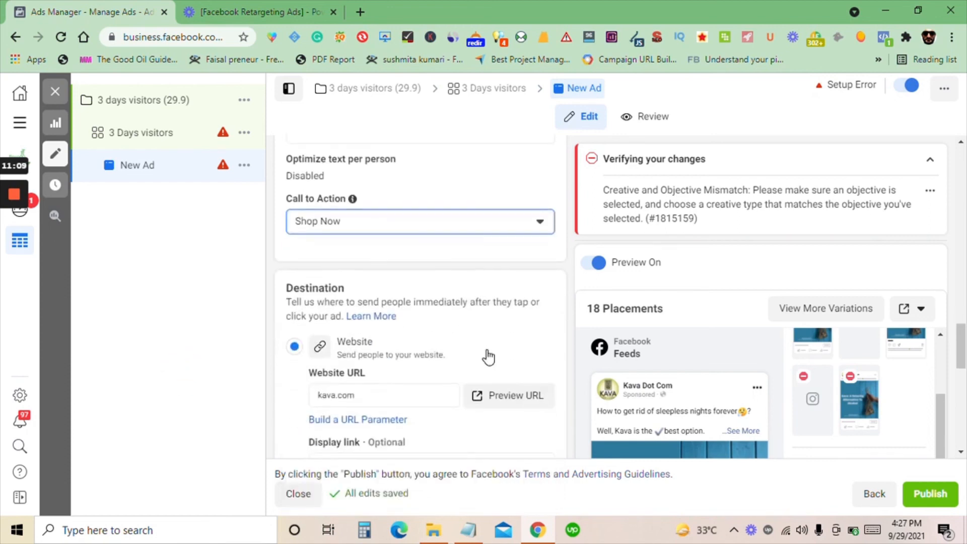
{"action": "scroll", "coordinate": [617, 340], "scroll_direction": "down", "scroll_amount": 5}
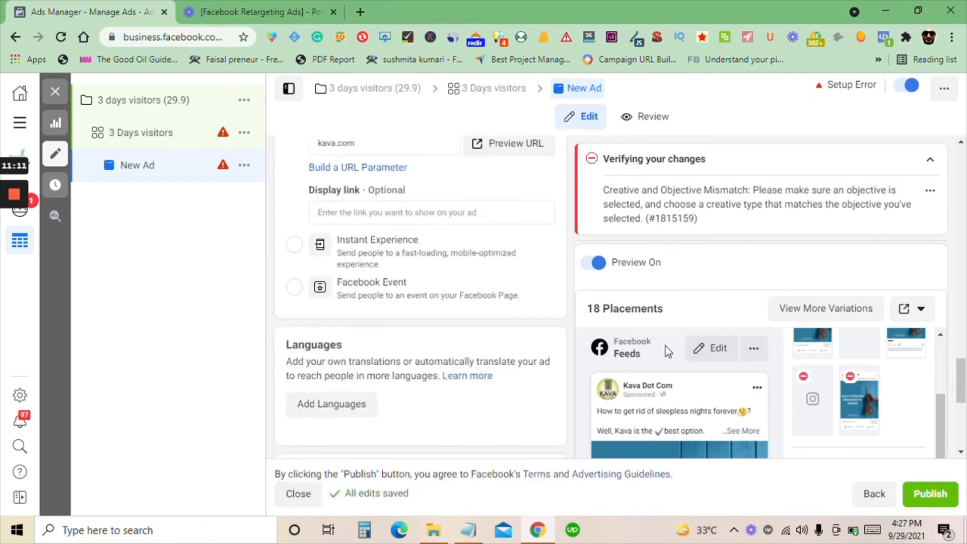
{"action": "scroll", "coordinate": [667, 346], "scroll_direction": "down", "scroll_amount": 7}
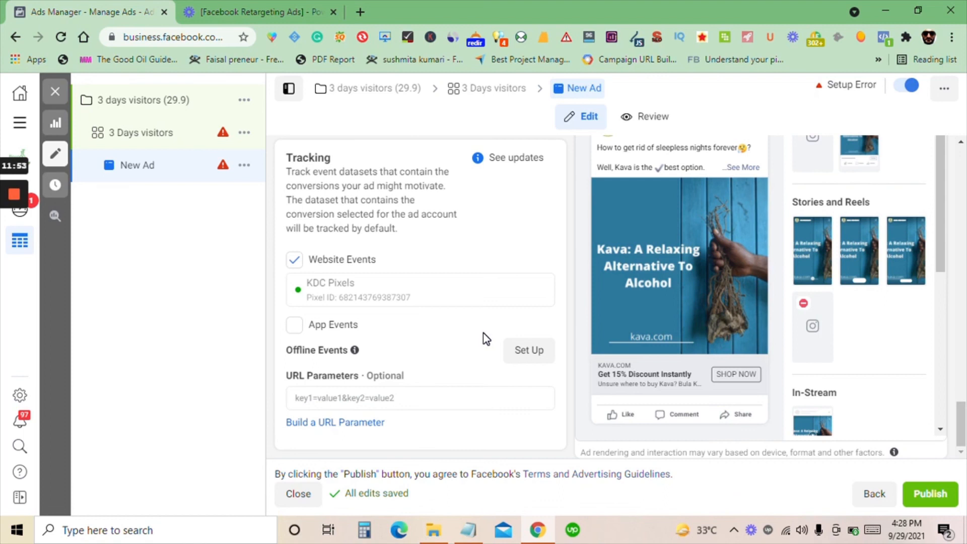
{"action": "mouse_move", "coordinate": [7, 216]}
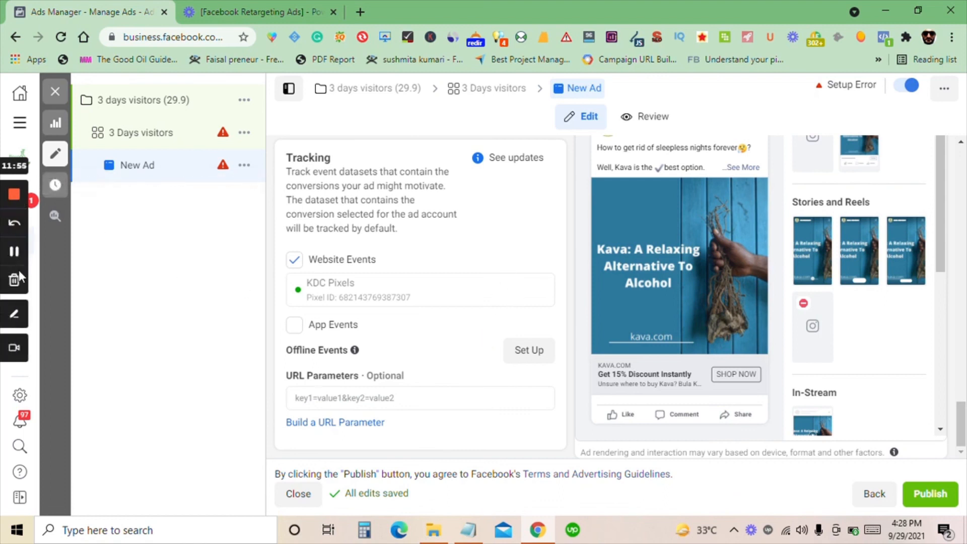